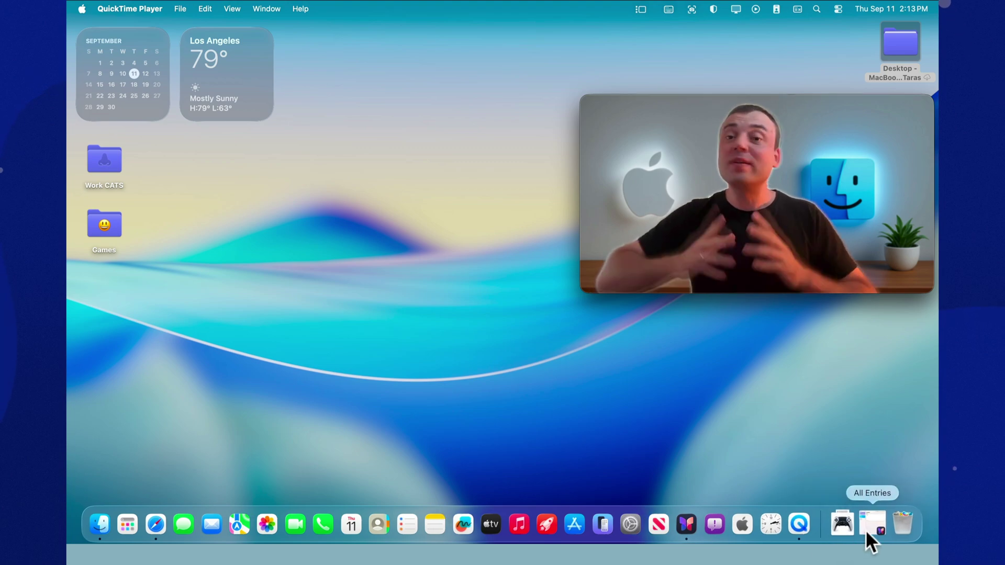
# Restore the Journal window, toggle the sidebar, and briefly open the June 13 entry's options
pyautogui.click(865, 530)
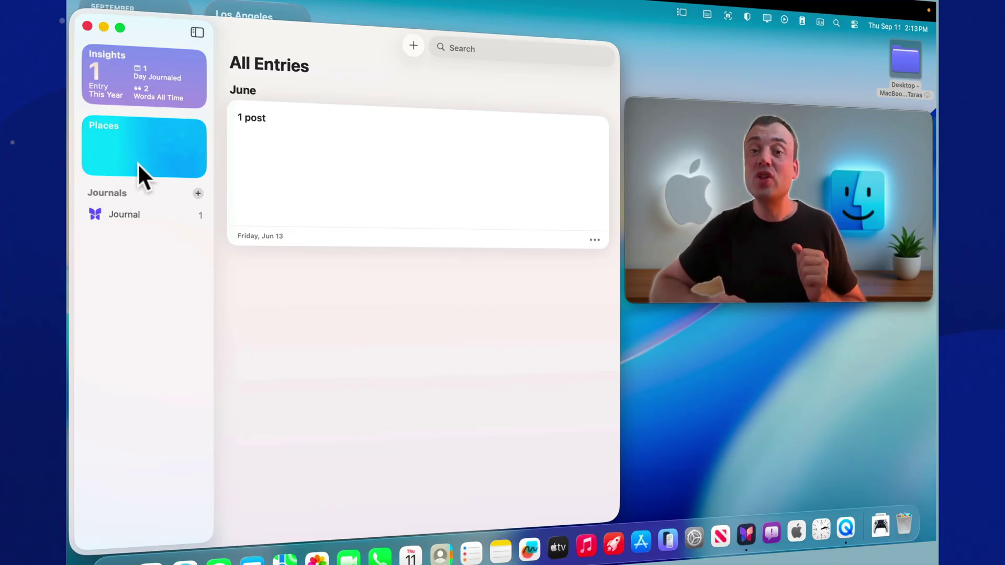
pyautogui.click(196, 32)
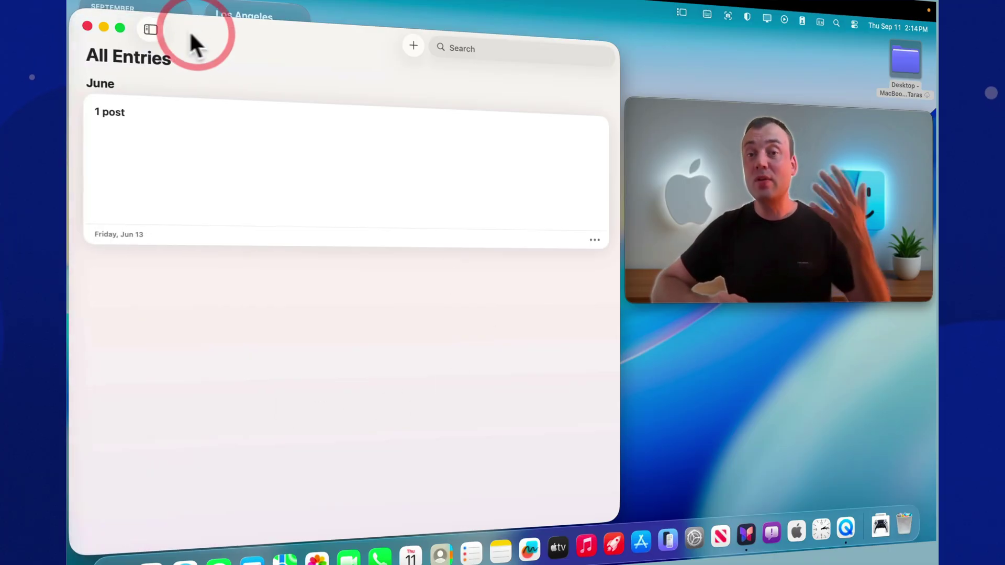
pyautogui.click(151, 30)
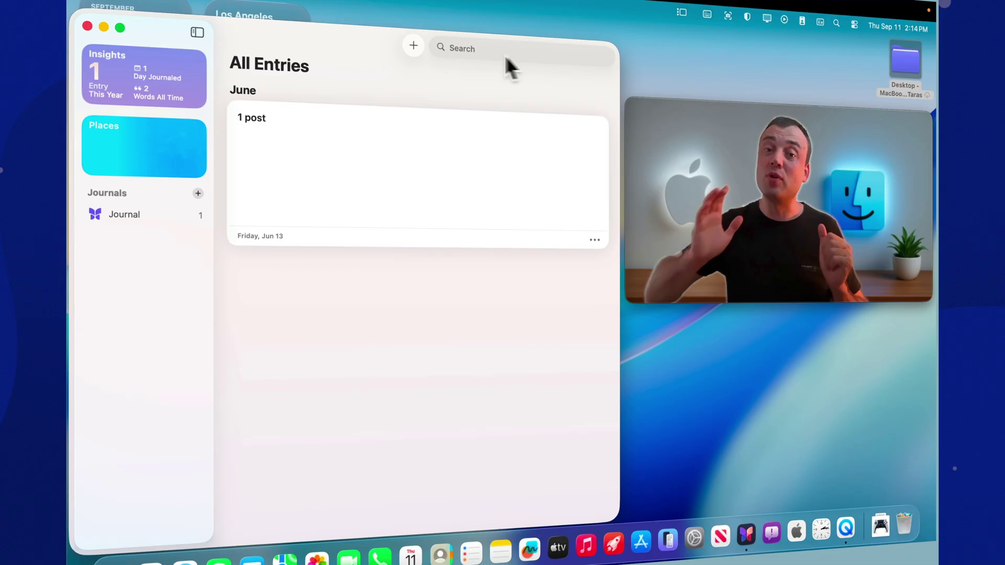
pyautogui.click(595, 239)
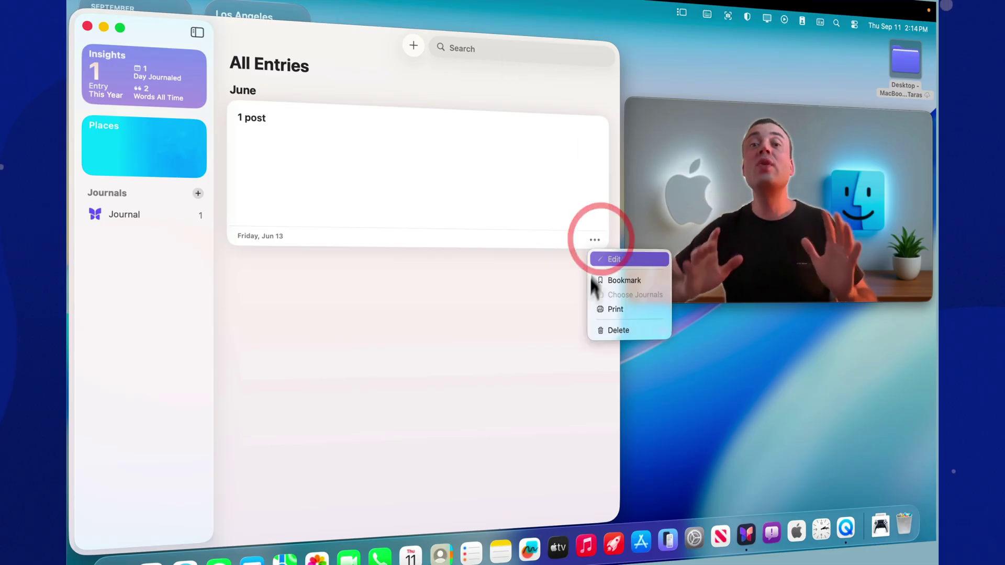
pyautogui.click(571, 388)
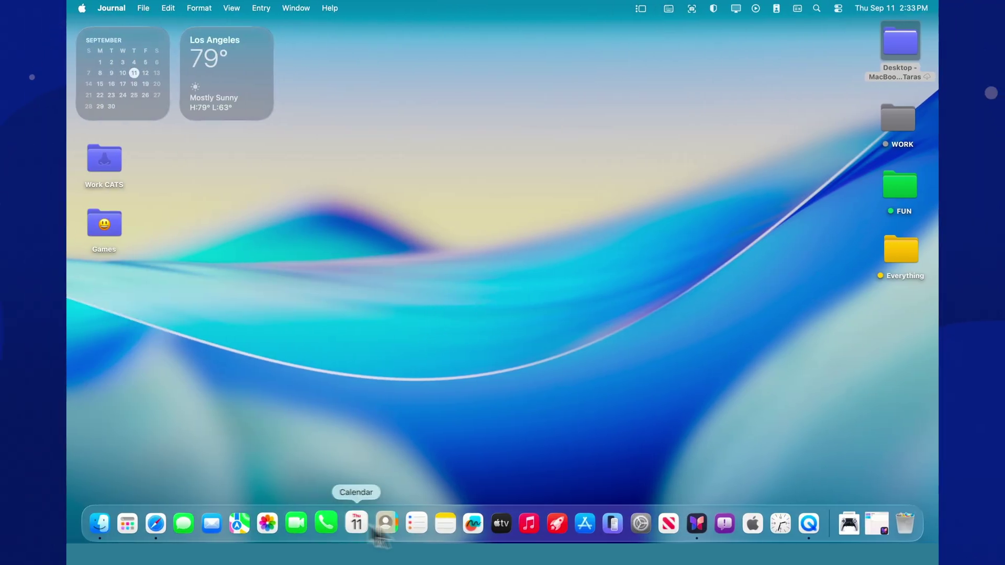
# Widen the restored window, filter to the Journal journal, and view its Insights page
pyautogui.click(872, 523)
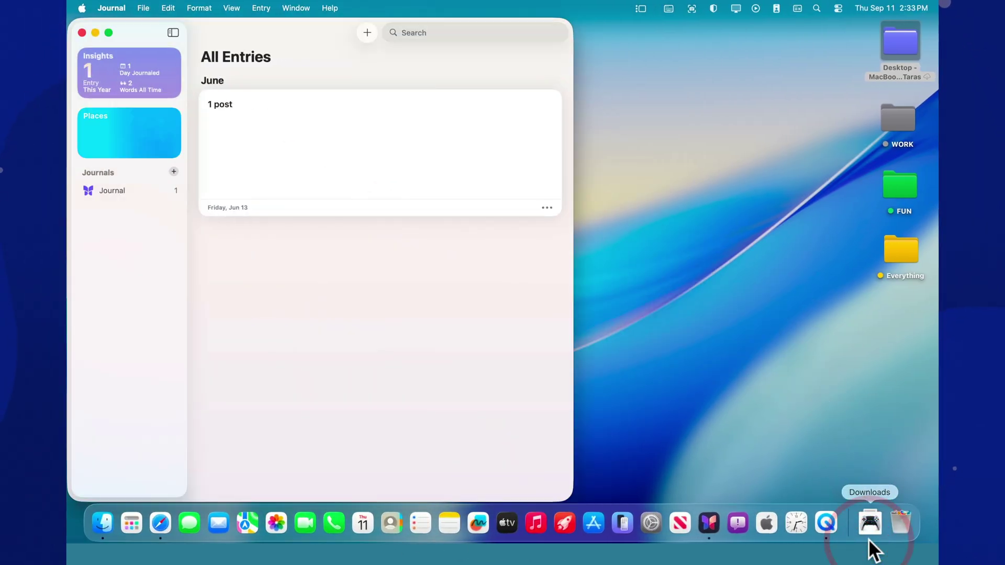
pyautogui.doubleClick(571, 75)
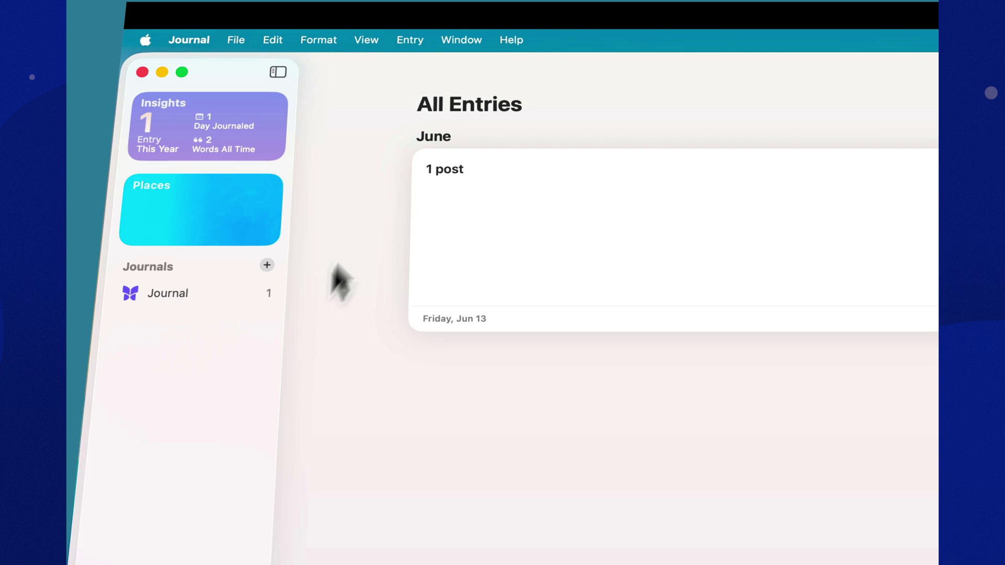
pyautogui.click(177, 294)
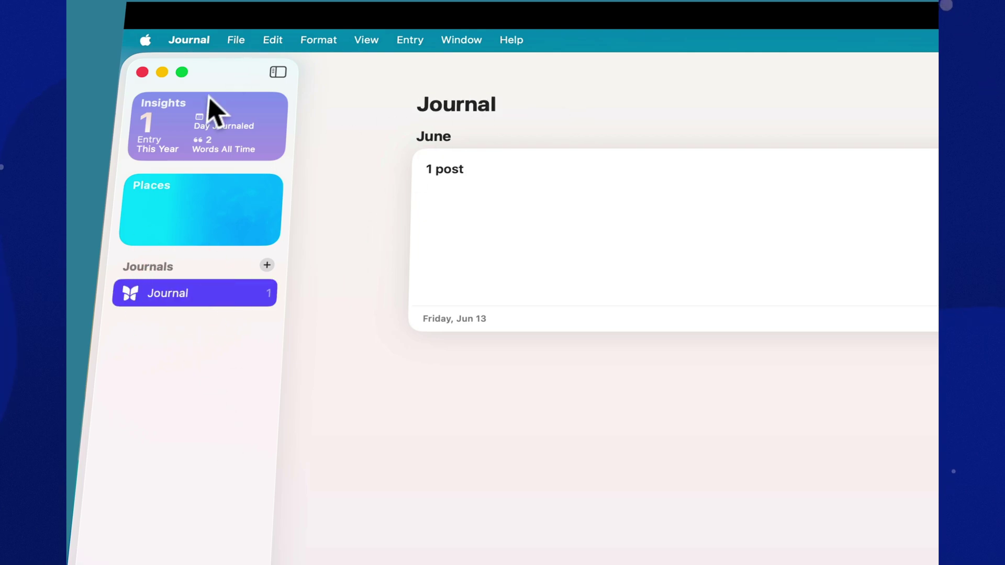
pyautogui.click(197, 112)
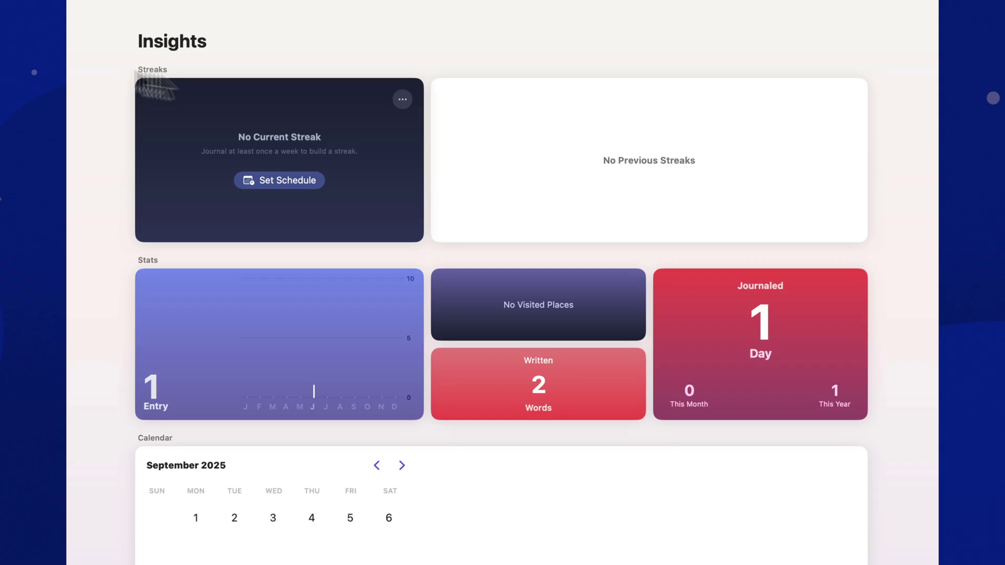
pyautogui.scroll(-5, 486, 213)
pyautogui.scroll(5, 482, 213)
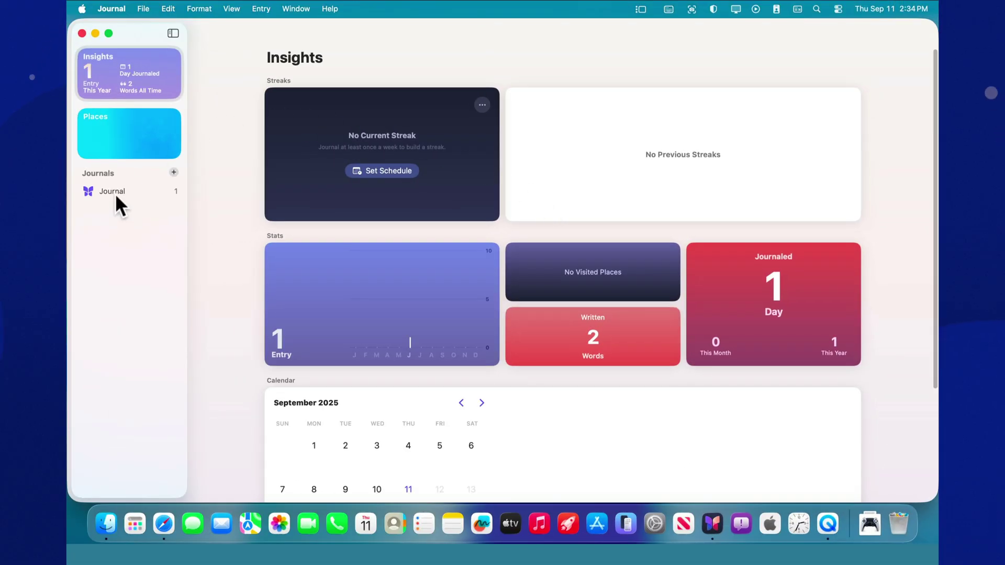
# Create an orange journal named Morning J and bring the window back from the Dock
pyautogui.click(176, 171)
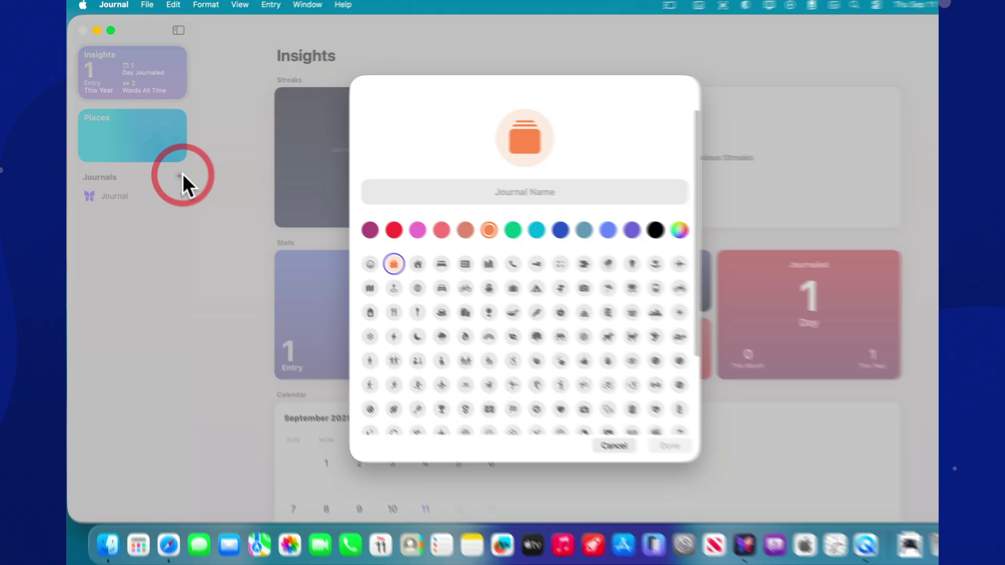
pyautogui.write('Morning J')
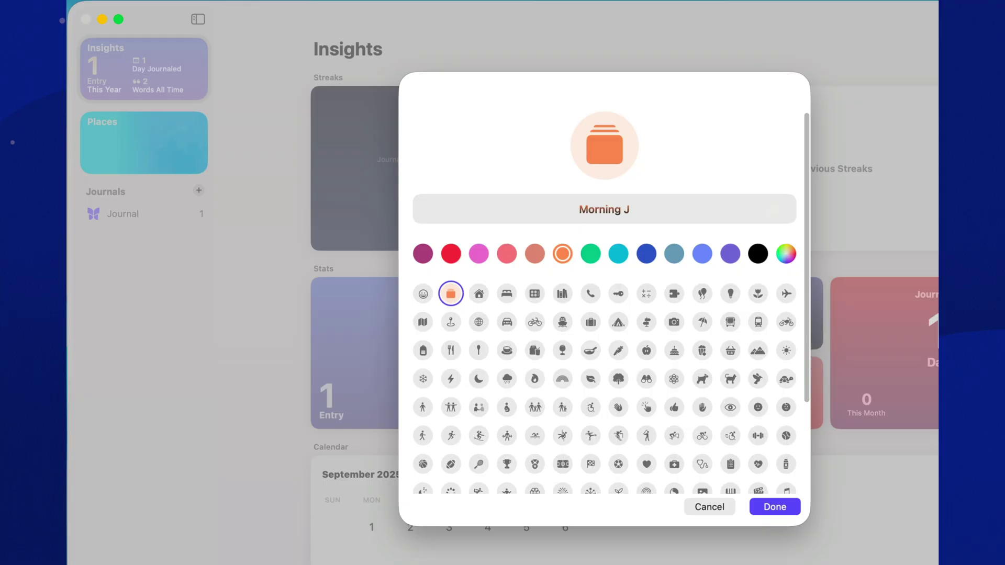
pyautogui.click(777, 508)
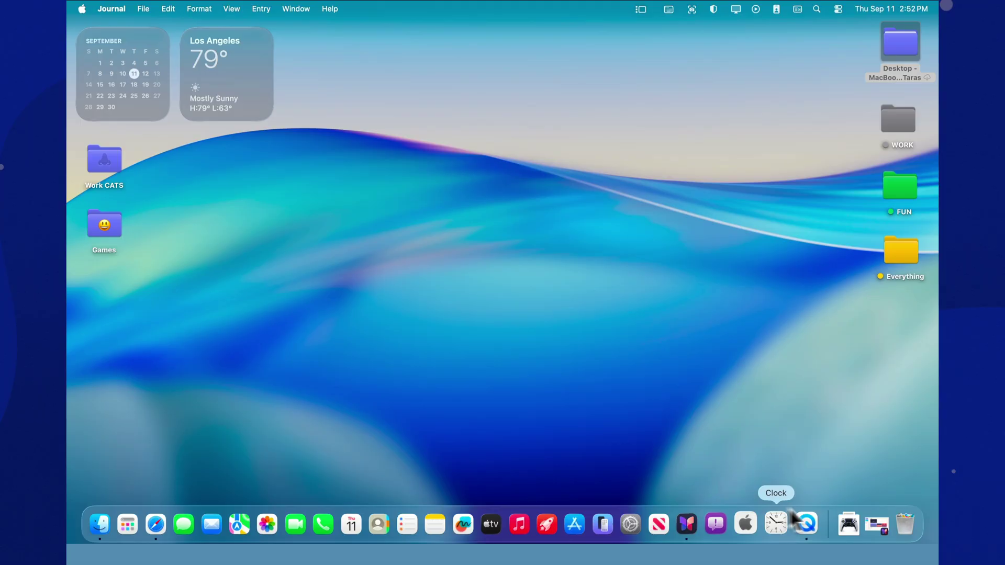
pyautogui.click(870, 512)
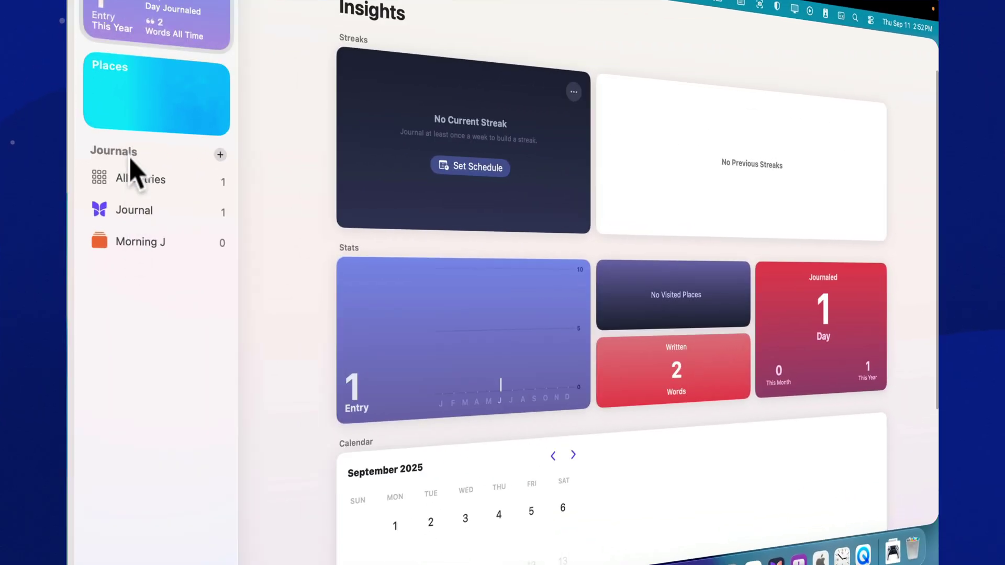
# From All Entries, add a new journal named Work
pyautogui.click(129, 183)
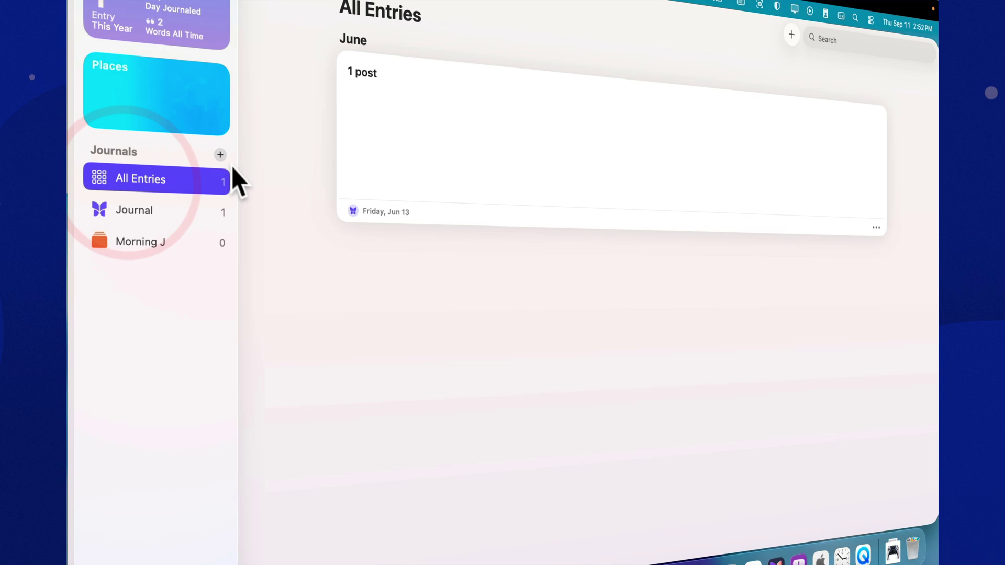
pyautogui.click(220, 155)
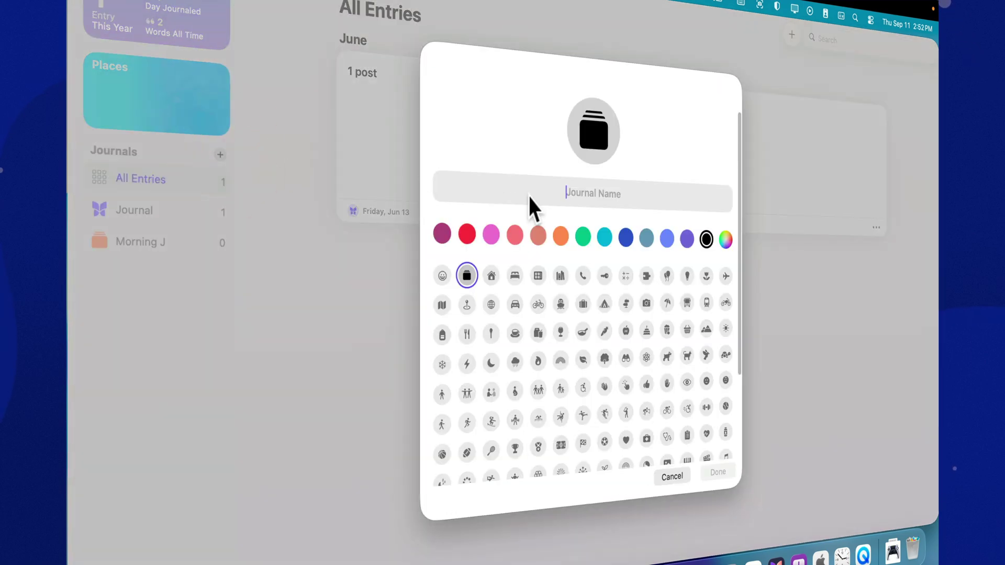
pyautogui.write('Work')
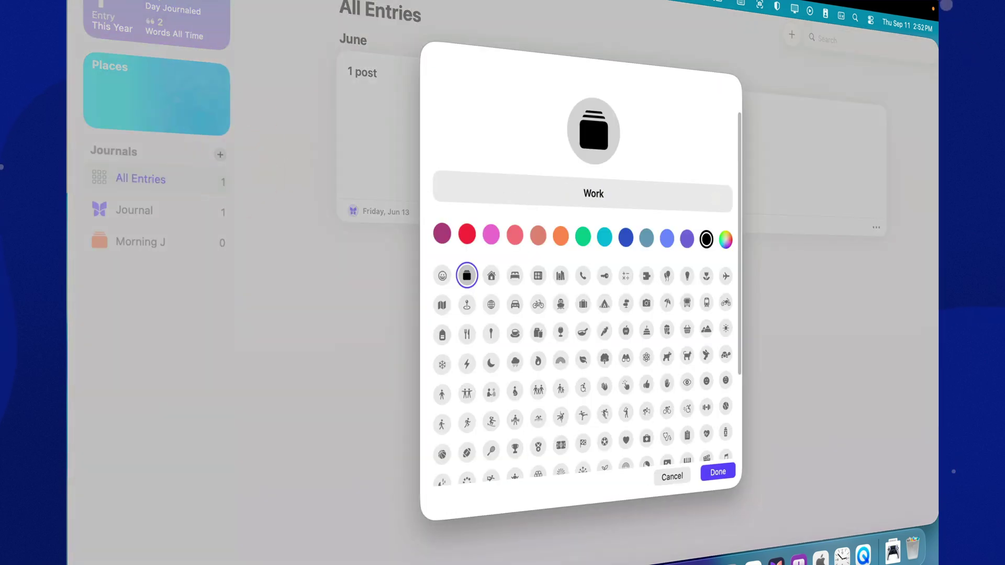
pyautogui.click(718, 473)
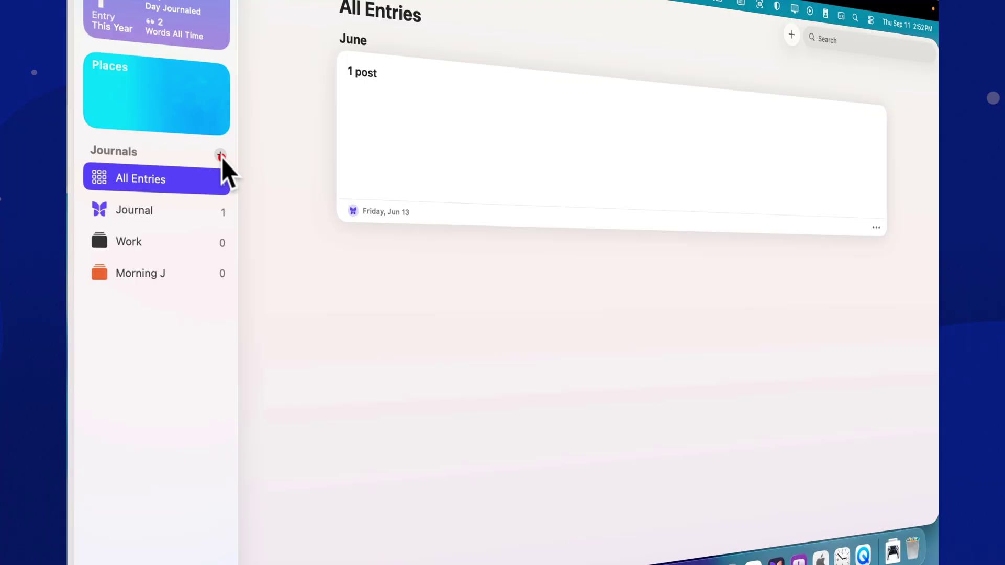
# Add a teal Travel journal with a bicycle icon
pyautogui.click(220, 155)
pyautogui.write('Travel')
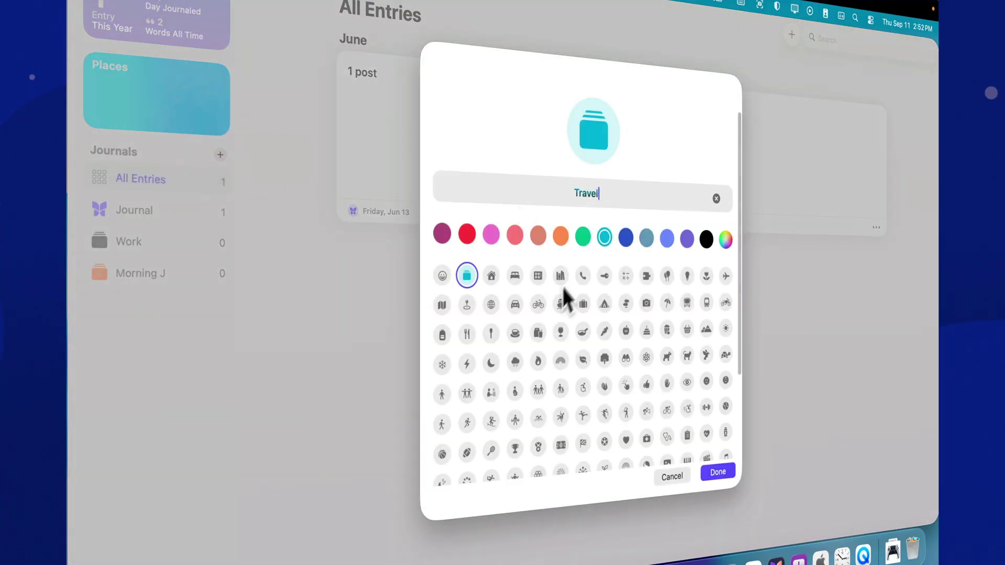
pyautogui.click(538, 304)
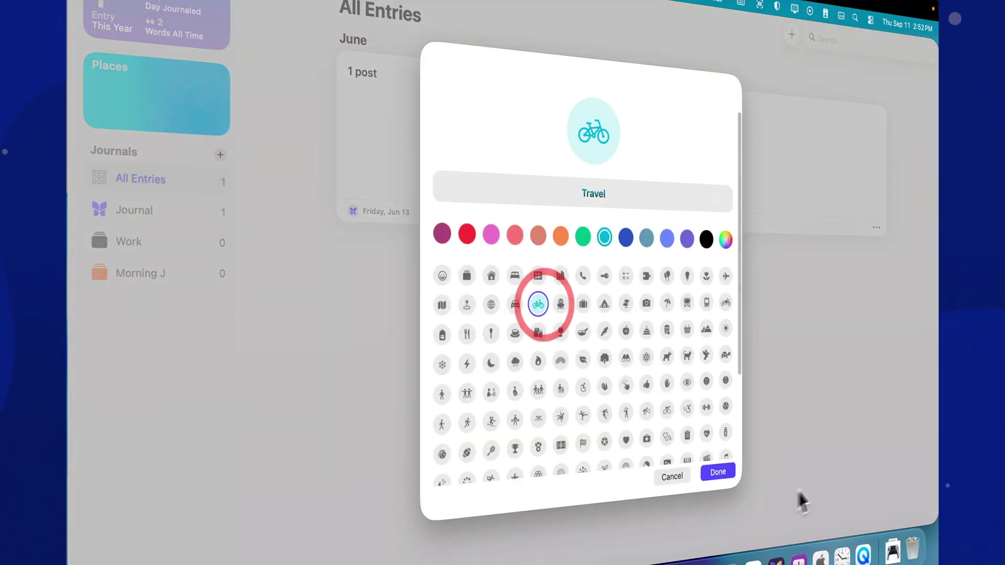
pyautogui.click(718, 473)
# Add a red Projects journal with a tram icon
pyautogui.click(220, 154)
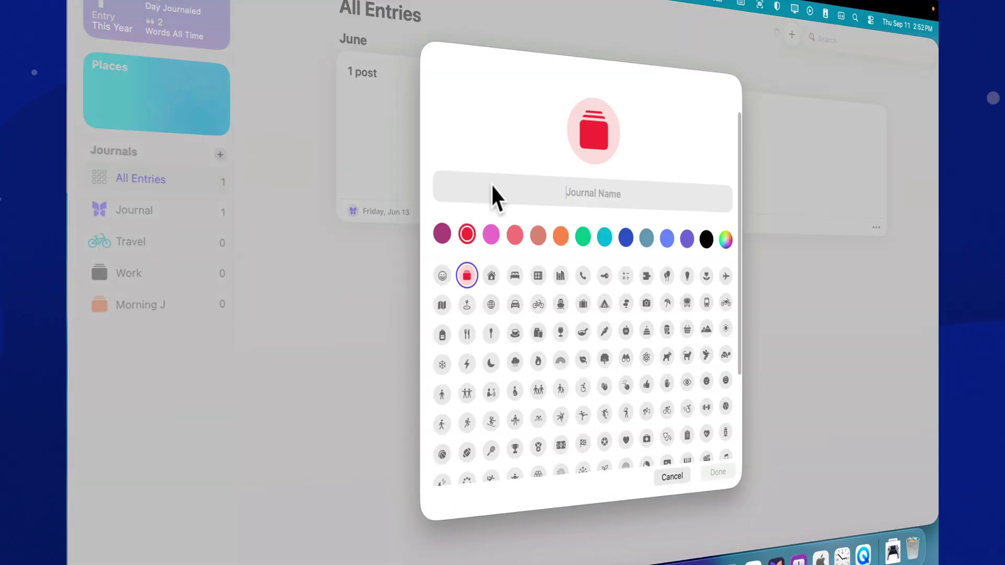
pyautogui.write('Projects')
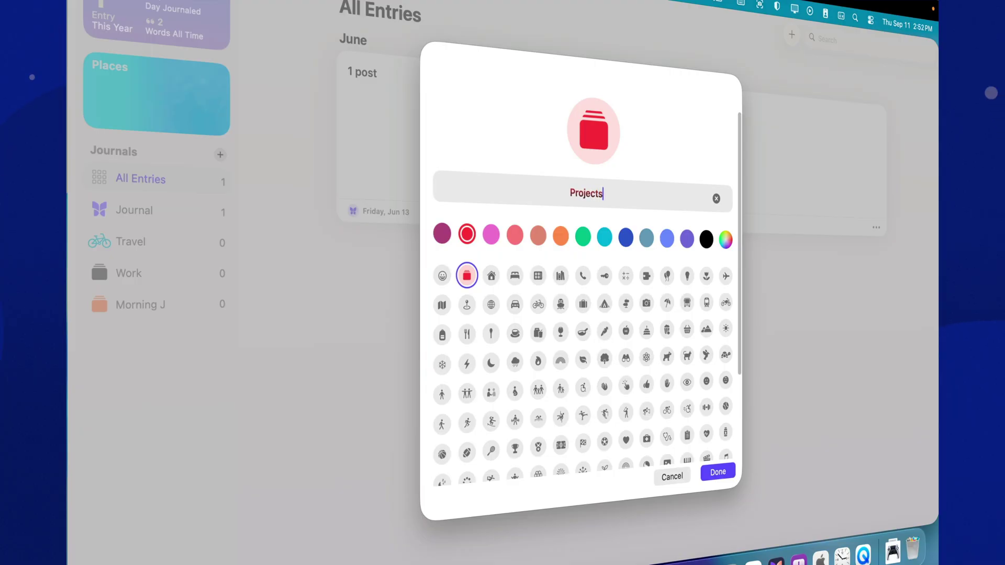
pyautogui.click(686, 303)
pyautogui.click(729, 474)
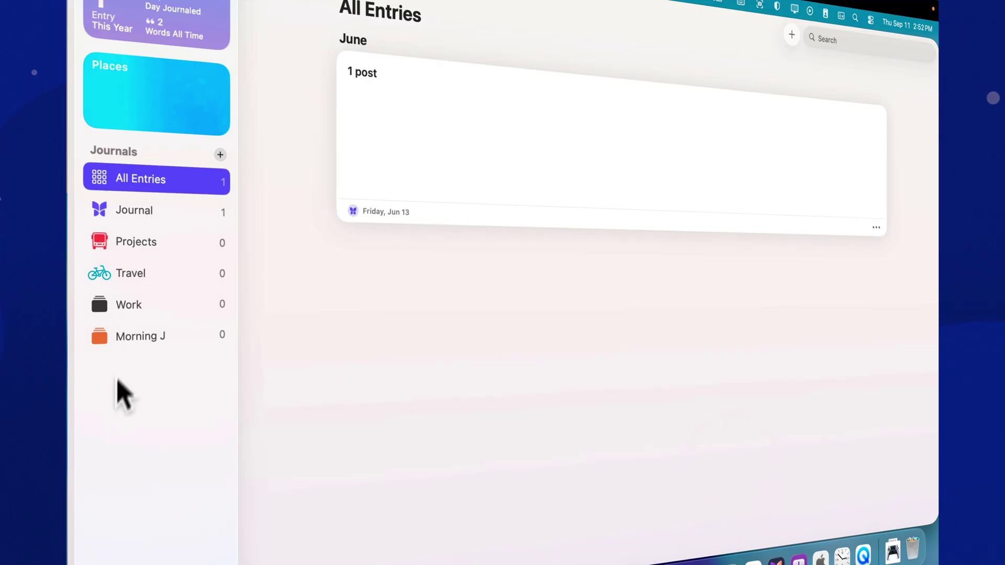
# Browse the Journal and Projects journals and Insights, then open the Places map
pyautogui.click(130, 210)
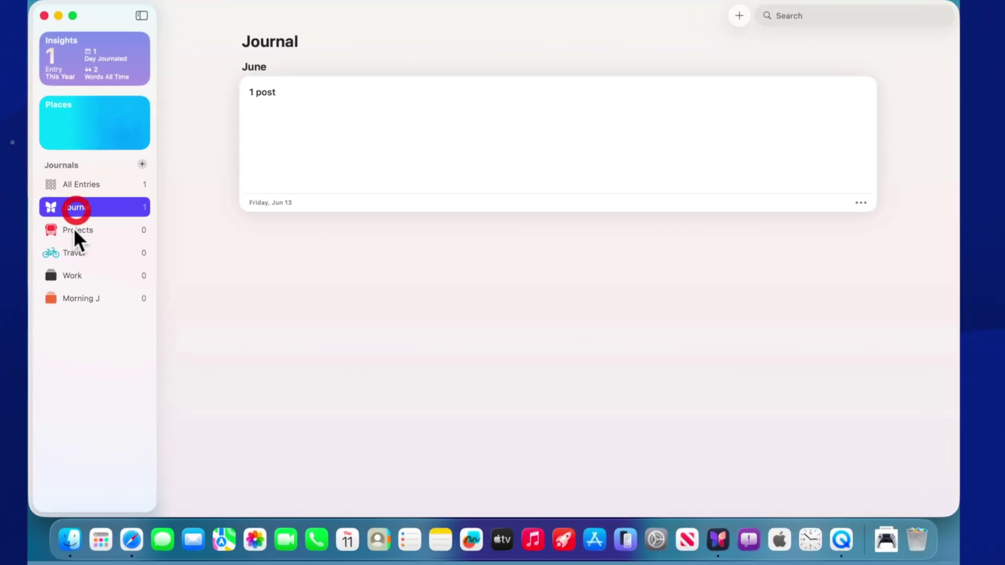
pyautogui.click(76, 229)
pyautogui.click(94, 57)
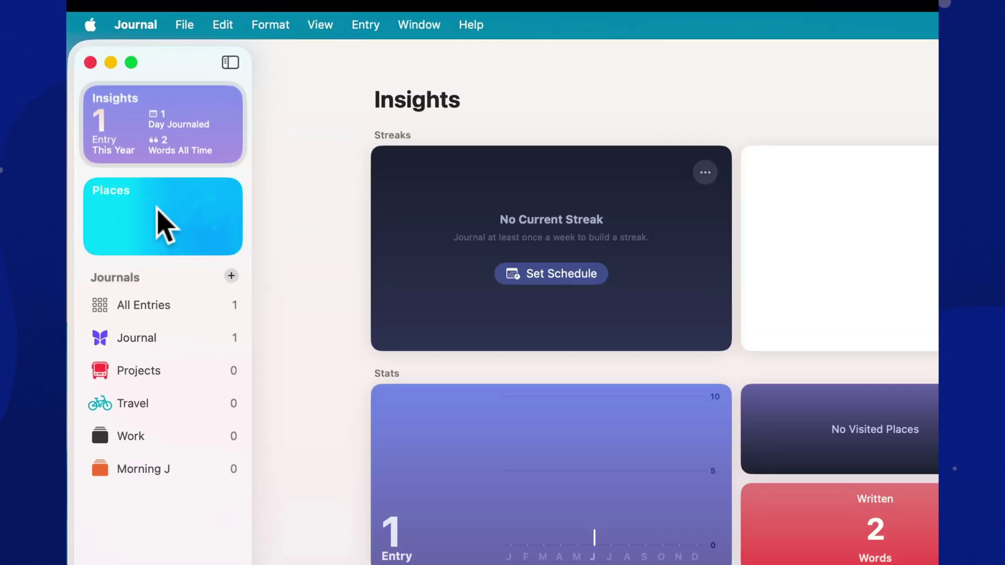
pyautogui.click(158, 215)
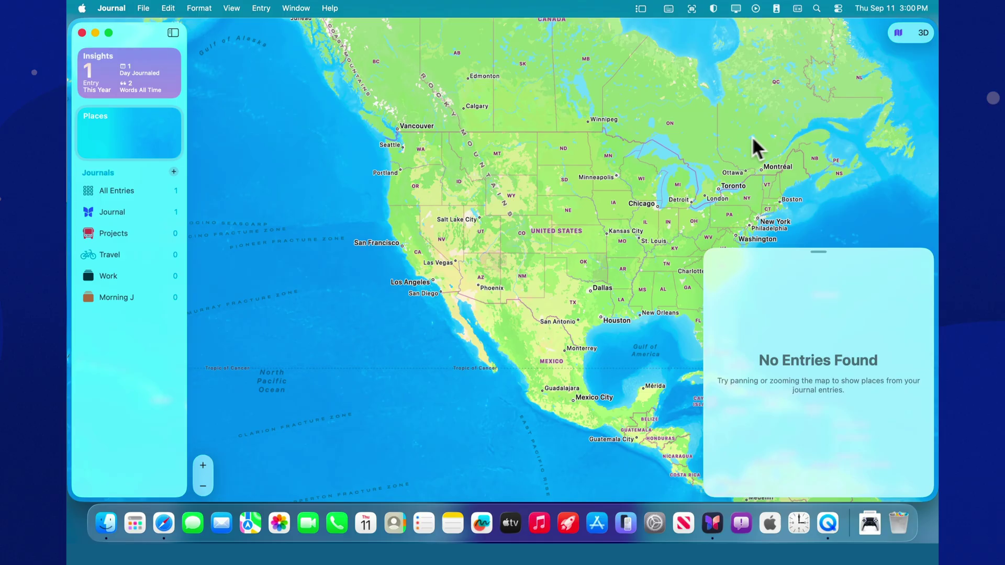
# Collapse the entries panel to a strip and switch the map to Satellite imagery
pyautogui.click(821, 251)
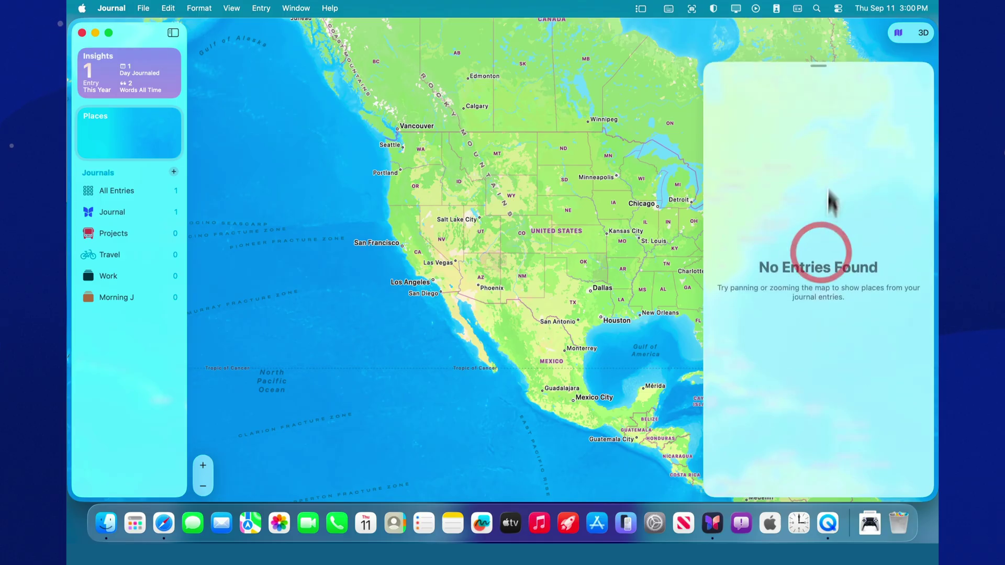
pyautogui.click(822, 66)
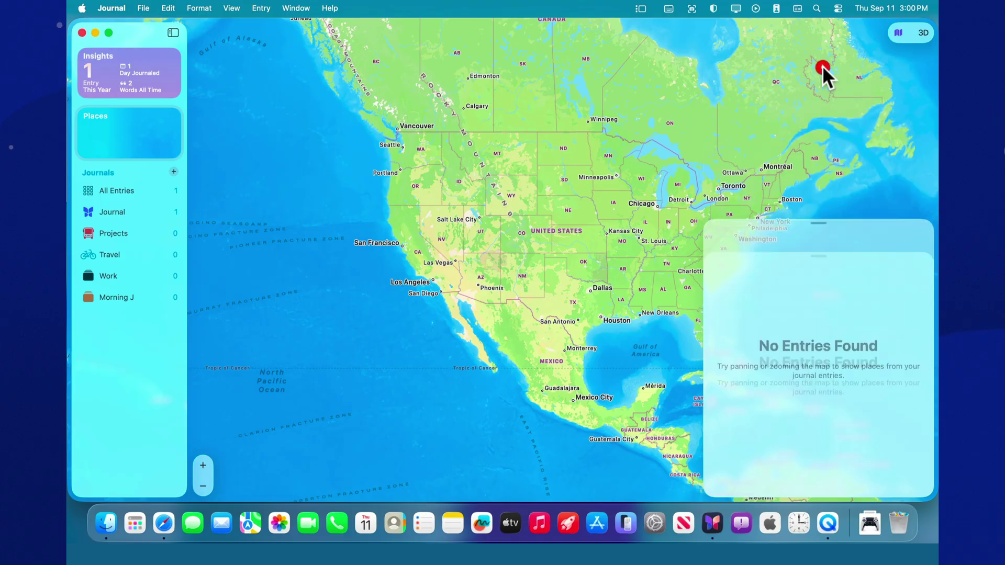
pyautogui.click(922, 31)
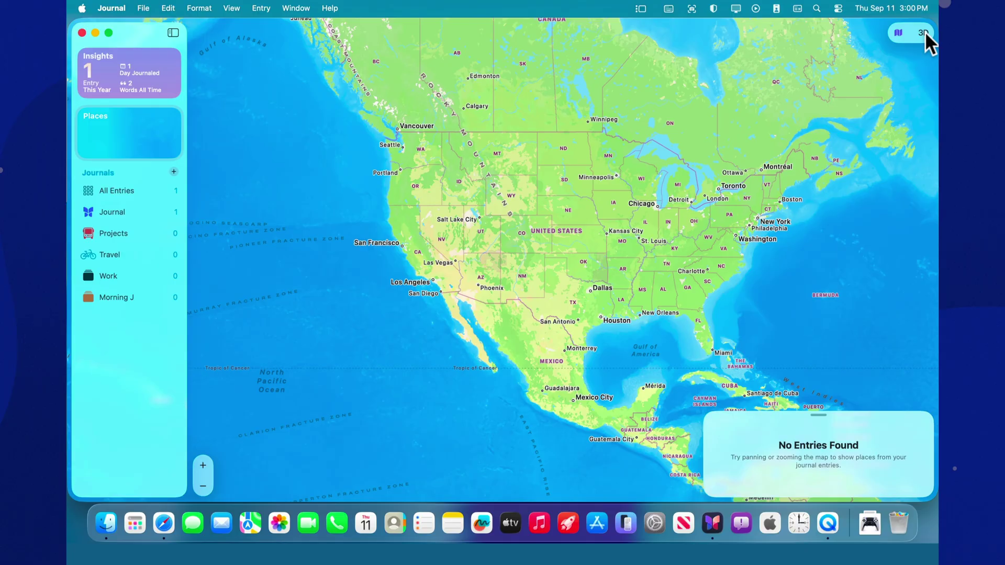
pyautogui.click(922, 33)
pyautogui.click(897, 34)
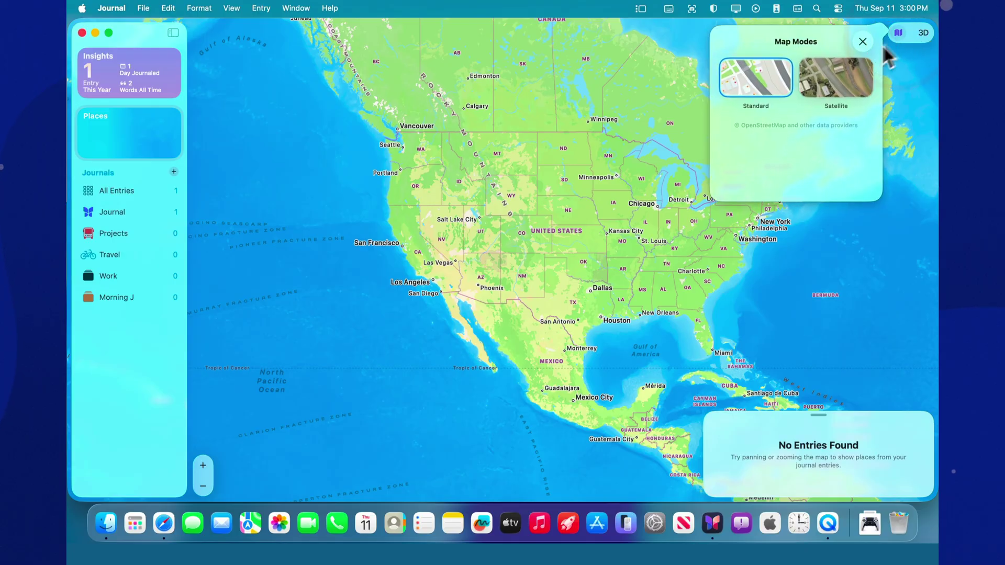
pyautogui.click(835, 84)
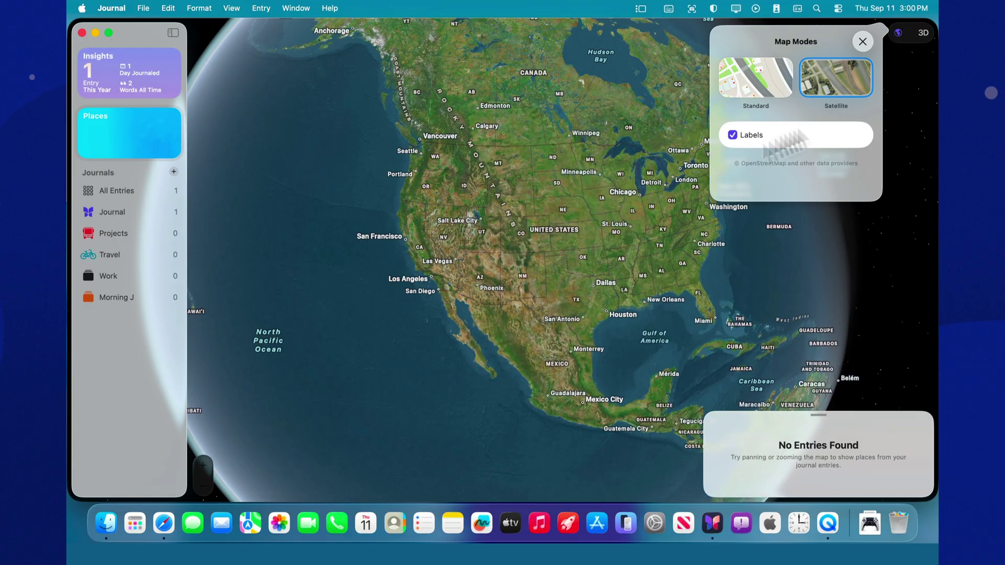
pyautogui.click(865, 42)
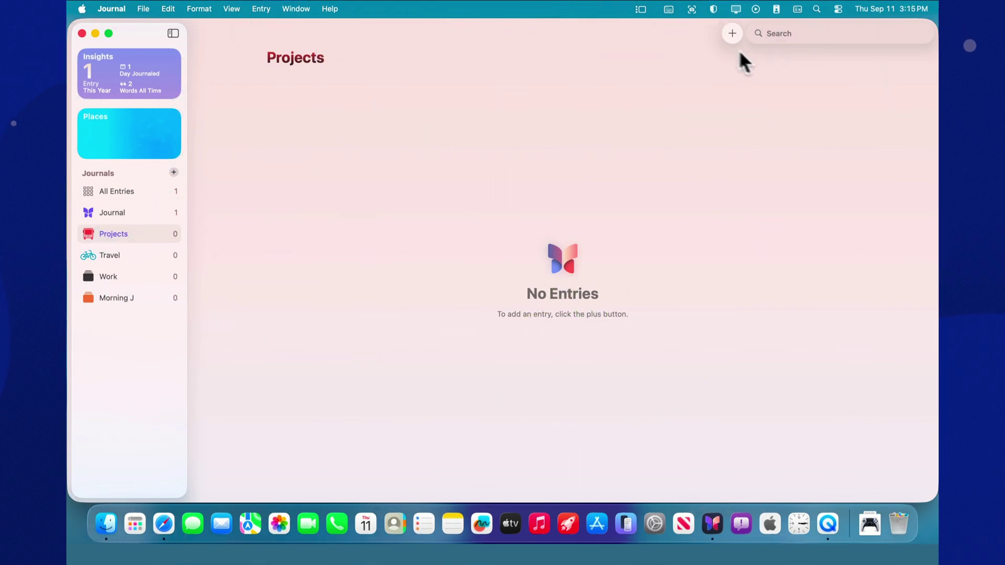
# Start a Projects entry titled 111 and add a taller cat photo from Downloads
pyautogui.click(733, 33)
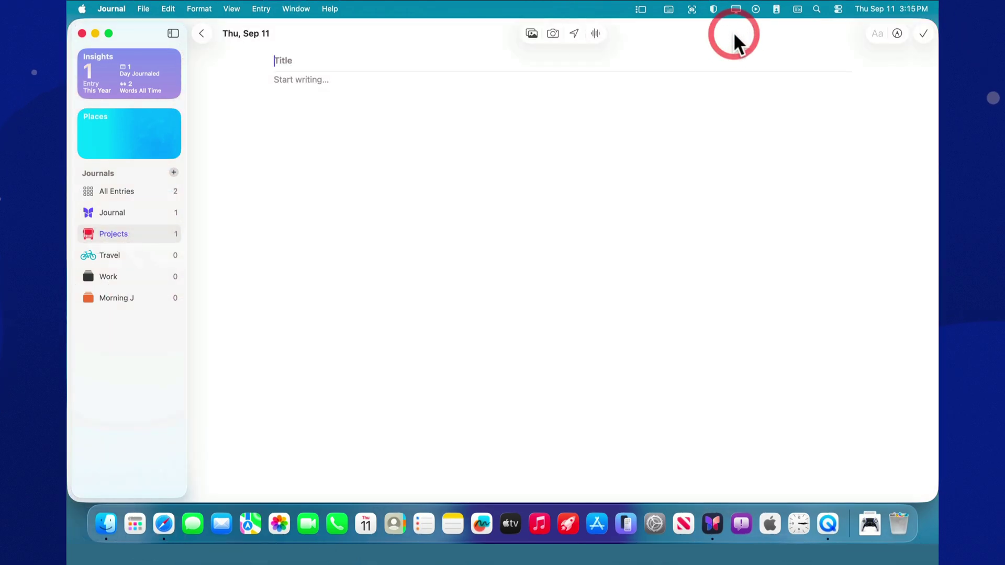
pyautogui.write('111')
pyautogui.click(337, 89)
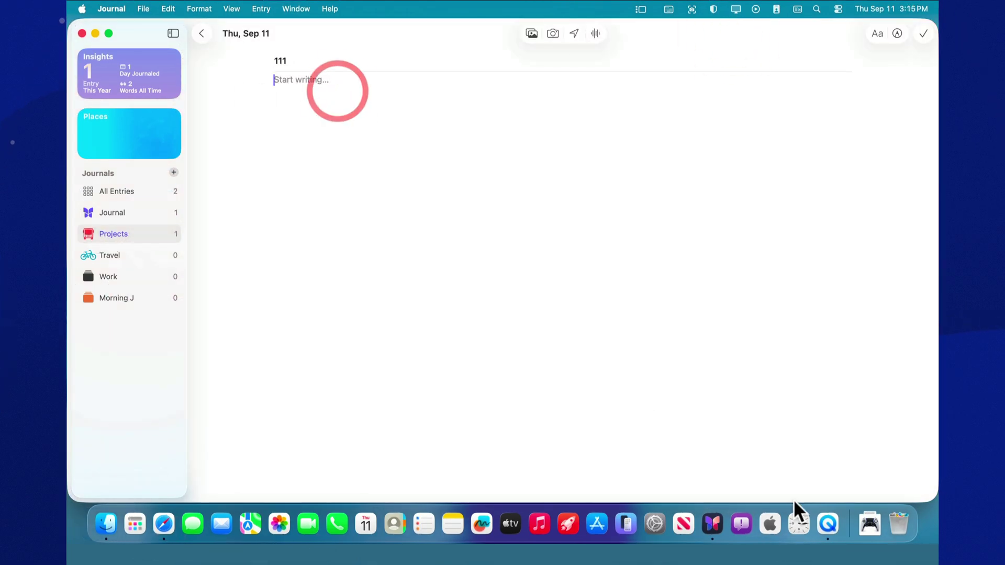
pyautogui.click(858, 526)
pyautogui.moveTo(866, 412); pyautogui.dragTo(790, 224)
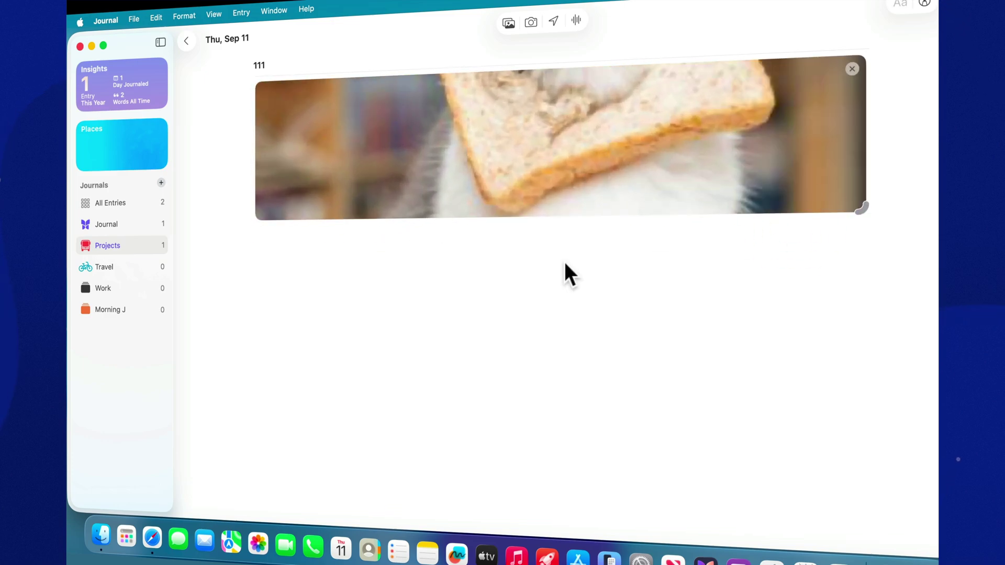
pyautogui.click(565, 263)
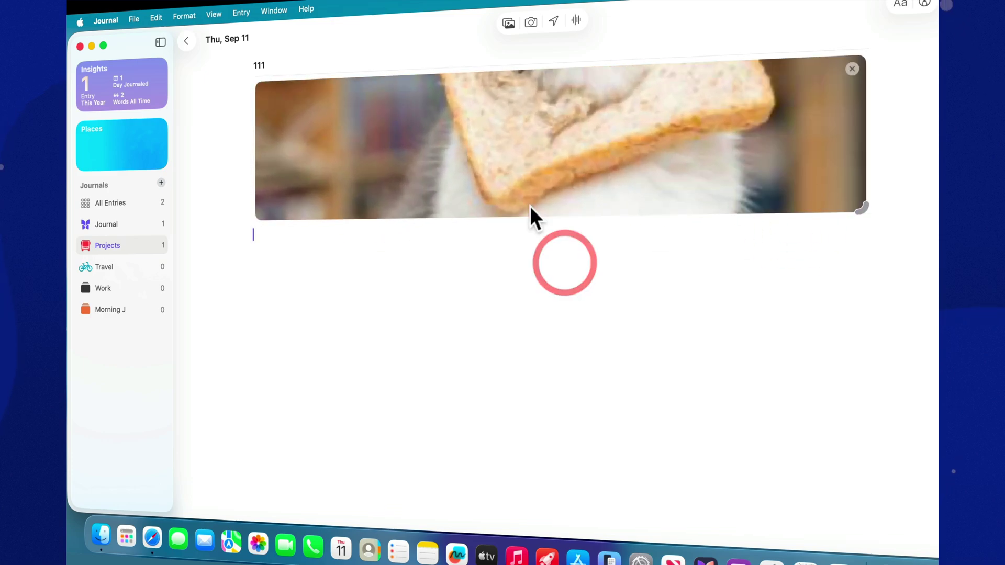
pyautogui.moveTo(531, 209); pyautogui.dragTo(880, 283)
# Type 112, insert the game controller image, and add the line 'w q qw'
pyautogui.click(354, 310)
pyautogui.write('1122222')
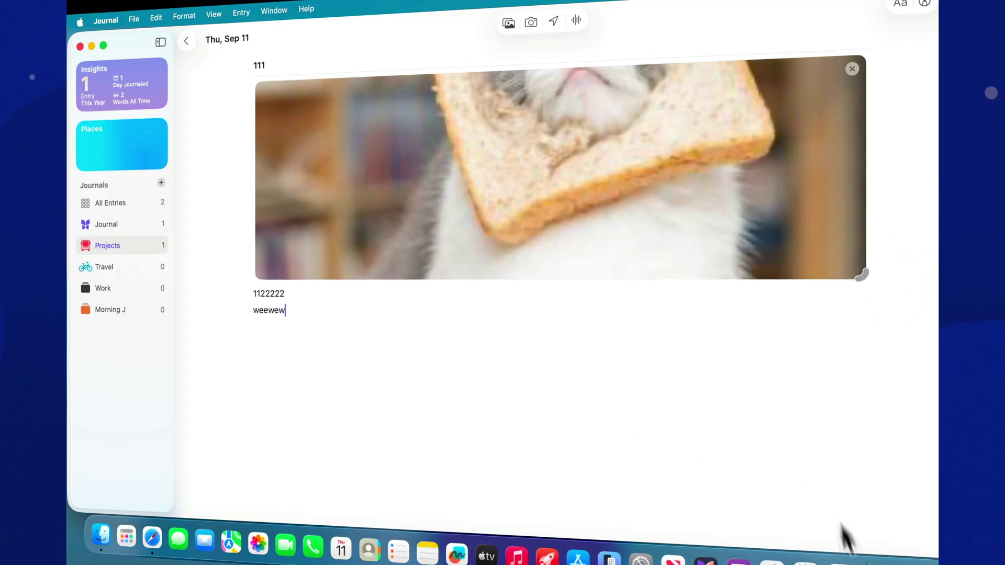
pyautogui.click(890, 550)
pyautogui.moveTo(897, 523); pyautogui.dragTo(333, 401)
pyautogui.click(515, 402)
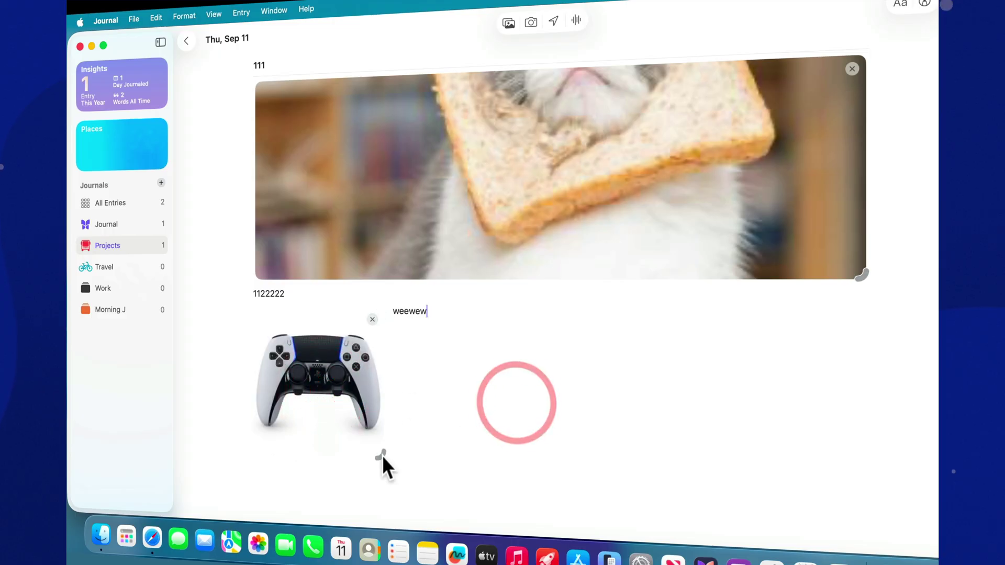
pyautogui.click(337, 417)
pyautogui.click(521, 404)
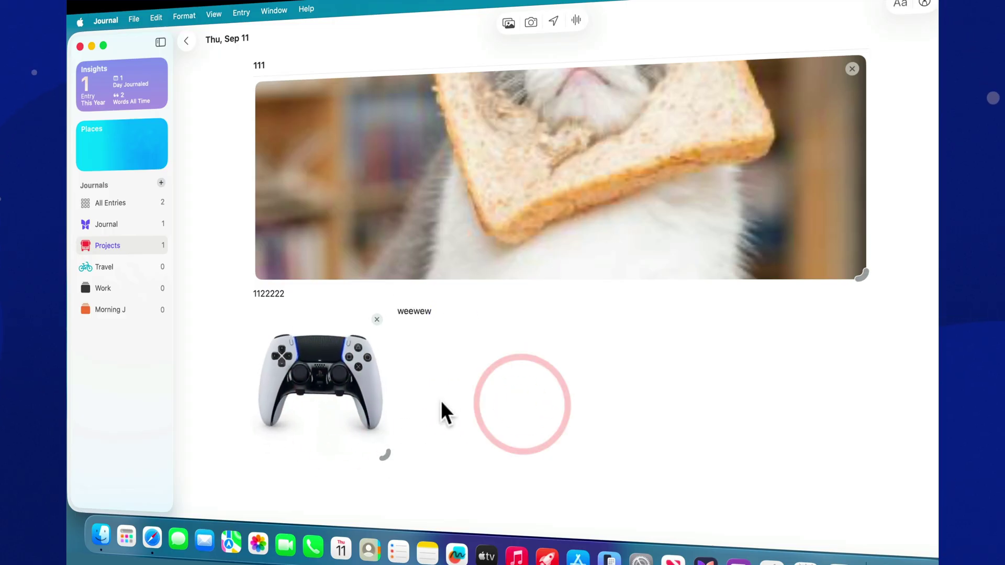
pyautogui.press('Return')
pyautogui.write('w q qw')
pyautogui.press('Return')
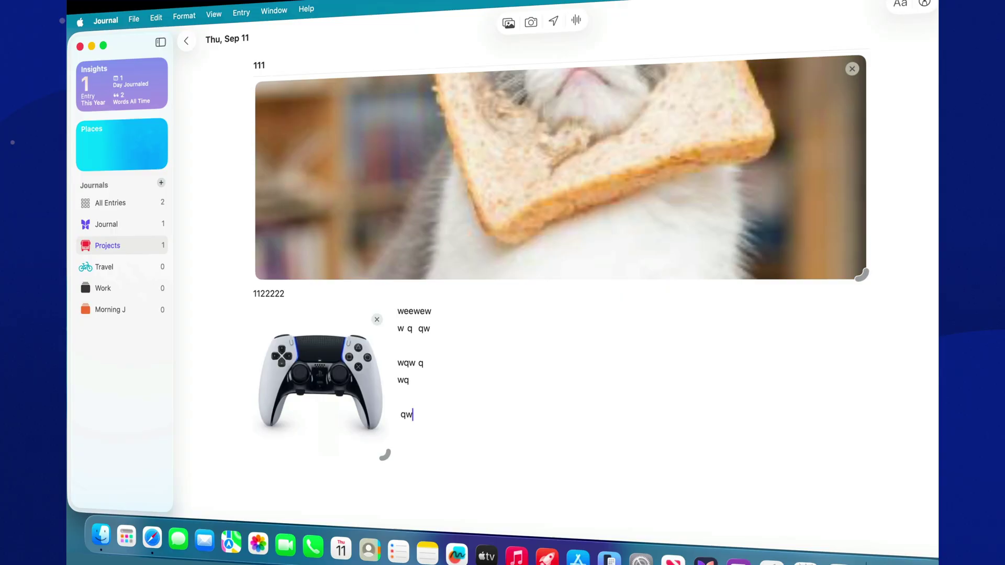
# Add the hard drive image below the controller at full width
pyautogui.click(890, 555)
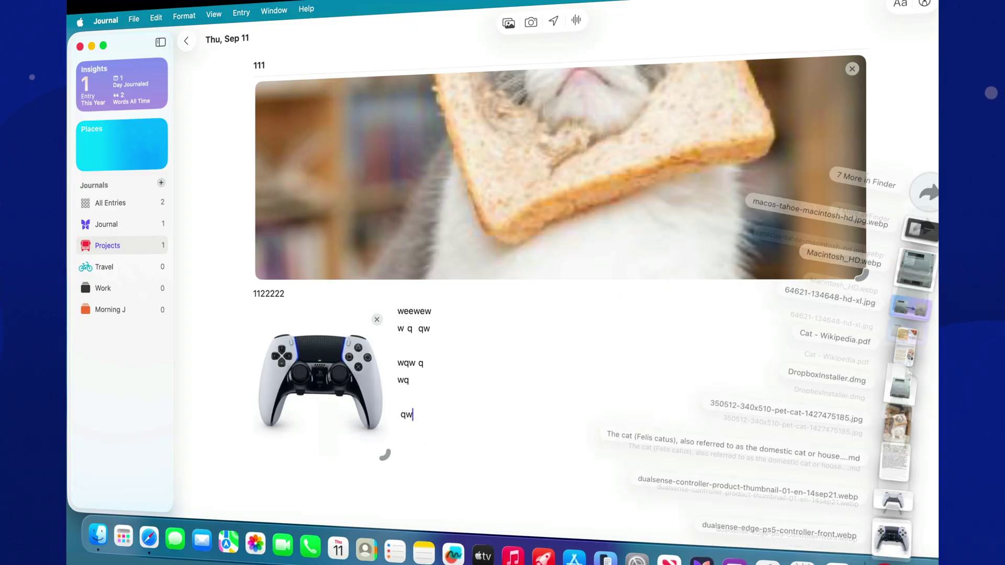
pyautogui.moveTo(904, 362); pyautogui.dragTo(322, 483)
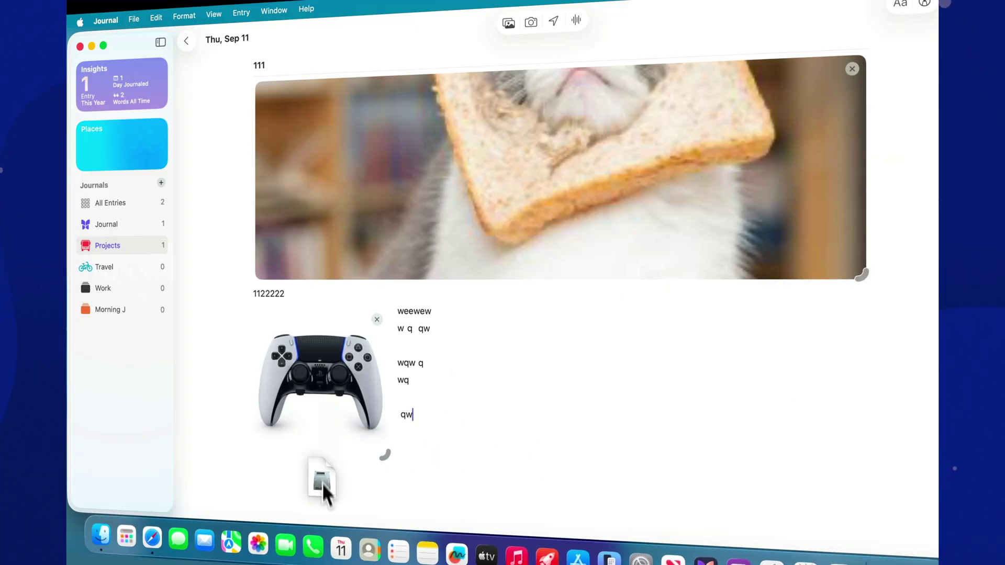
pyautogui.moveTo(272, 504); pyautogui.dragTo(269, 504)
pyautogui.click(890, 554)
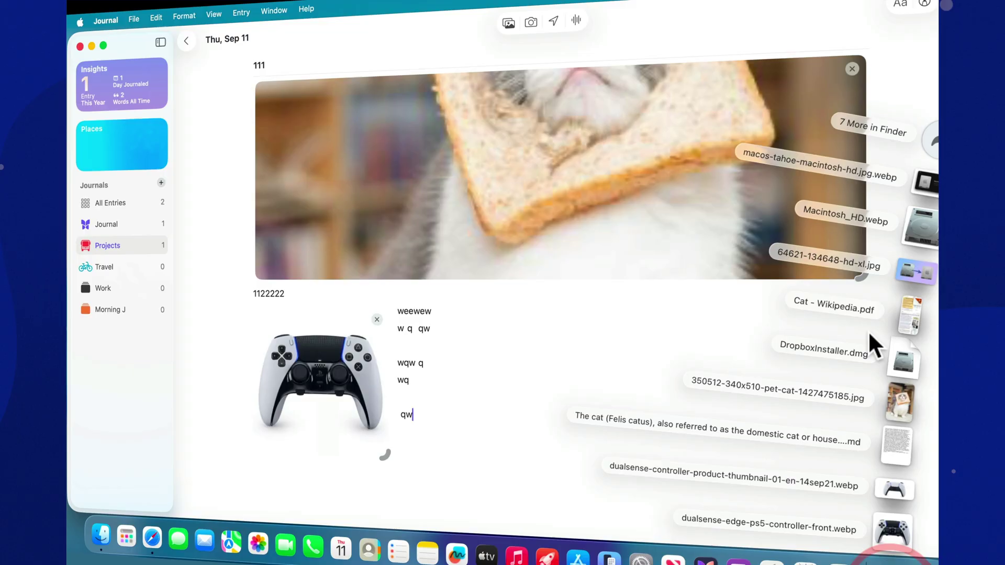
pyautogui.moveTo(929, 275); pyautogui.dragTo(510, 410)
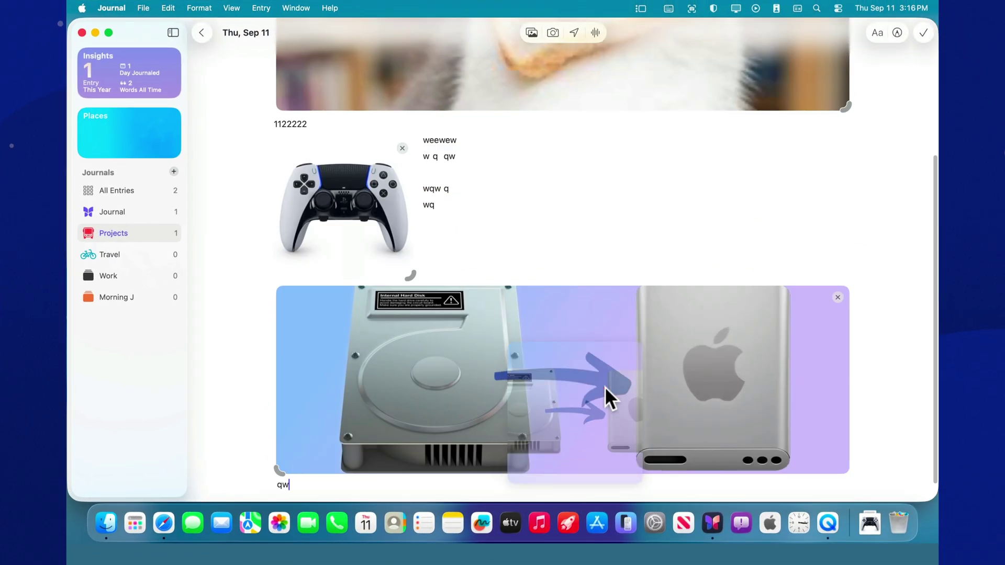
pyautogui.click(606, 385)
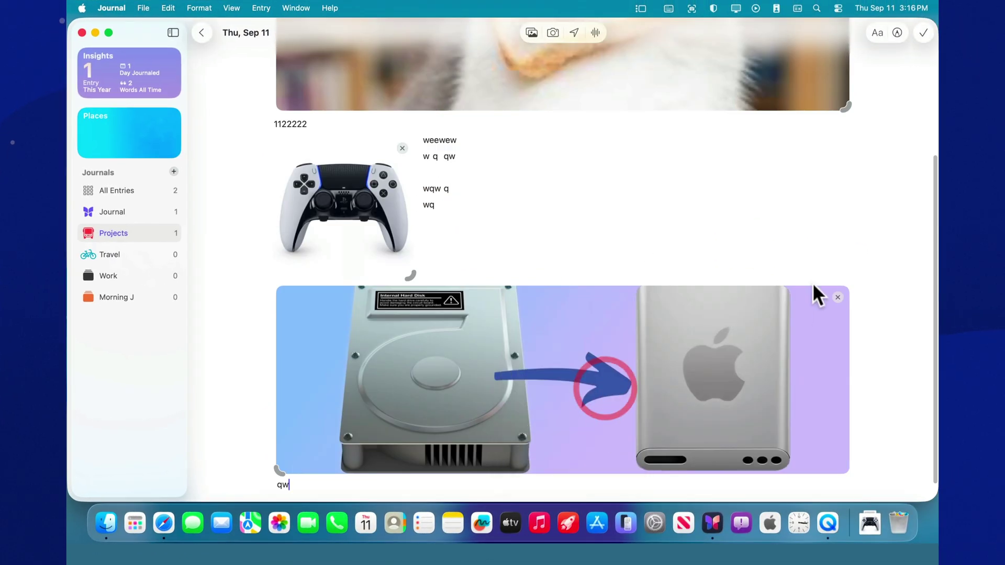
# Start a new Projects entry and switch its body to the markup pen for freehand drawing
pyautogui.scroll(3, 710, 263)
pyautogui.scroll(-3, 710, 263)
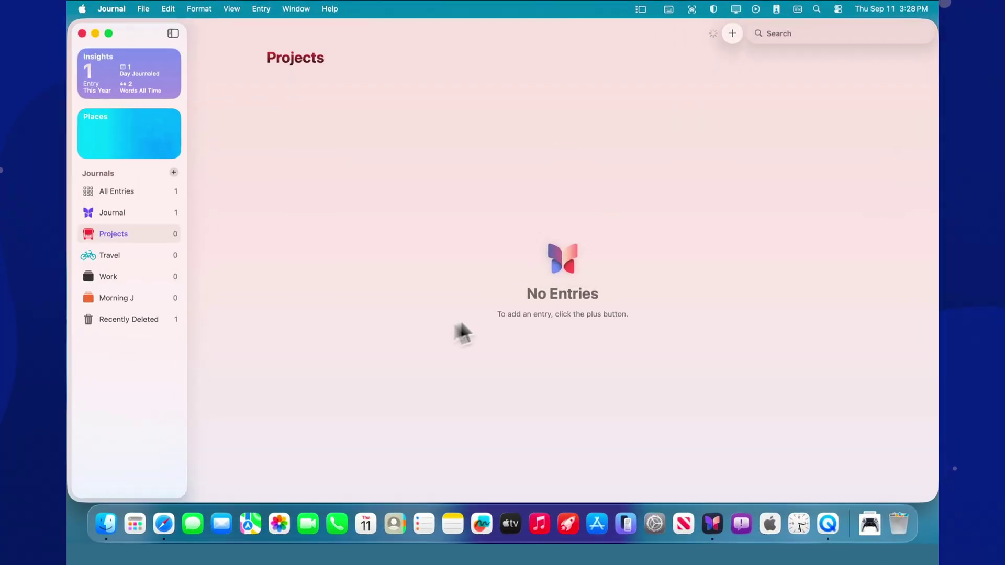
pyautogui.click(725, 32)
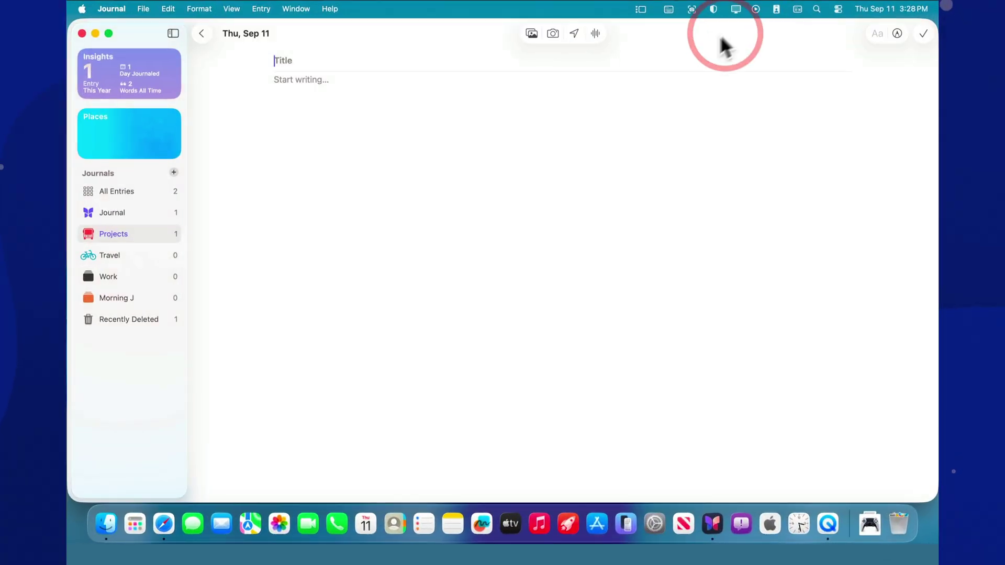
pyautogui.click(333, 95)
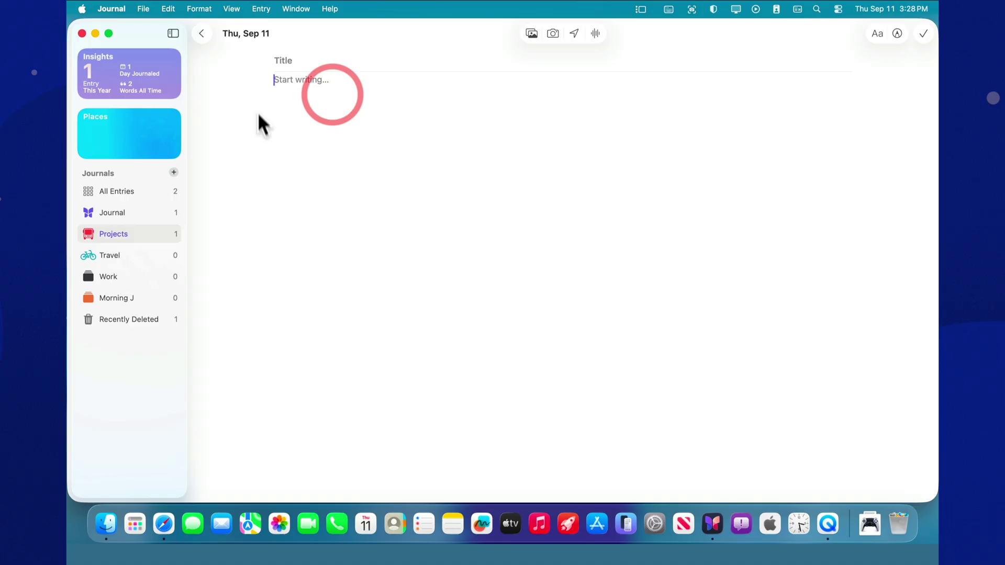
pyautogui.click(897, 33)
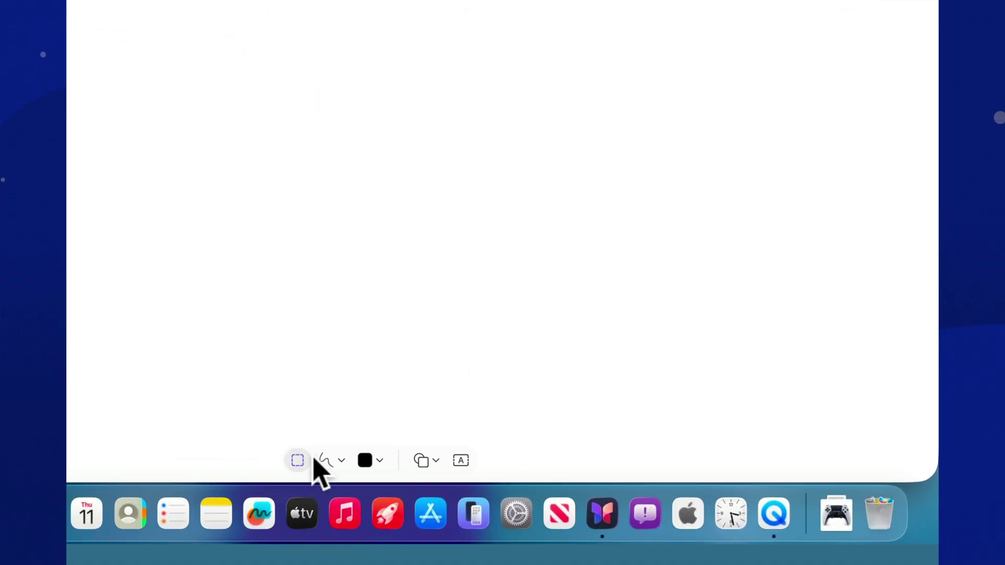
pyautogui.click(329, 461)
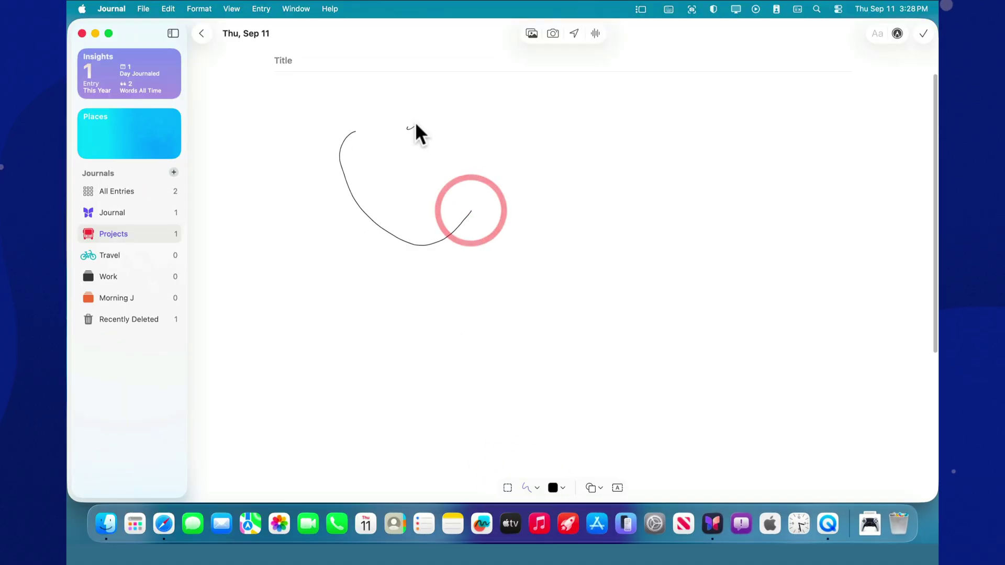
# Doodle two round faces with eyes, a long nose, smile and tail, then select some strokes
pyautogui.click(411, 126)
pyautogui.click(445, 159)
pyautogui.moveTo(450, 114)
pyautogui.mouseDown()
pyautogui.moveTo(291, 198)
pyautogui.moveTo(512, 226)
pyautogui.mouseUp()
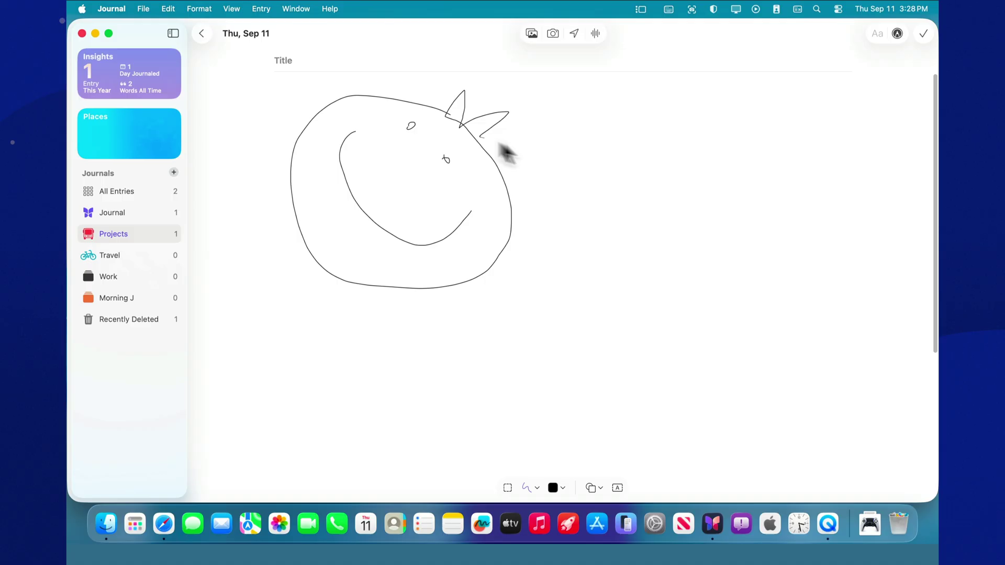
pyautogui.moveTo(660, 172)
pyautogui.mouseDown()
pyautogui.moveTo(690, 346)
pyautogui.moveTo(732, 183)
pyautogui.mouseUp()
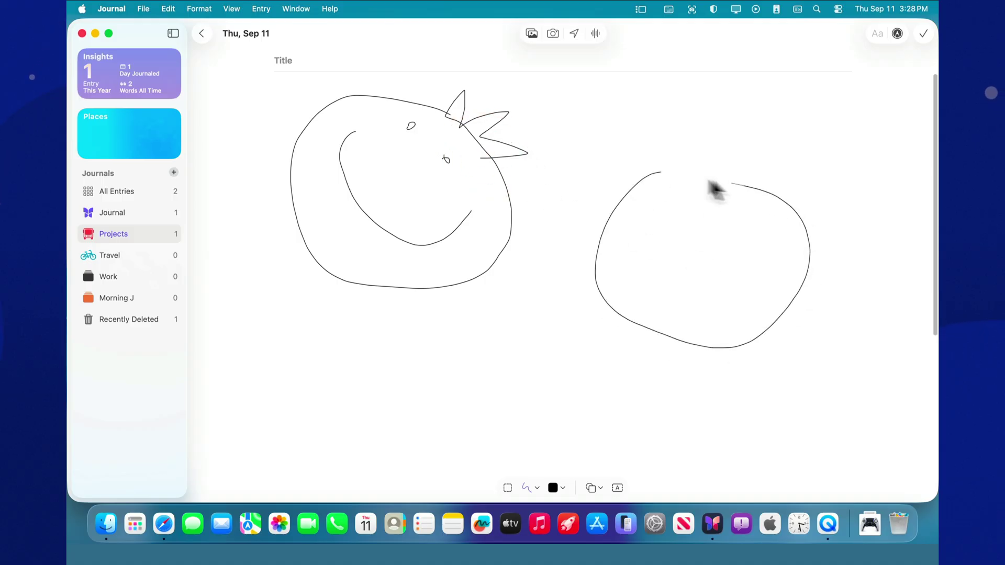
pyautogui.moveTo(630, 244)
pyautogui.mouseDown()
pyautogui.moveTo(664, 235)
pyautogui.moveTo(683, 252)
pyautogui.moveTo(619, 321)
pyautogui.moveTo(717, 281)
pyautogui.mouseUp()
pyautogui.click(648, 246)
pyautogui.click(693, 240)
pyautogui.moveTo(813, 250); pyautogui.dragTo(826, 187)
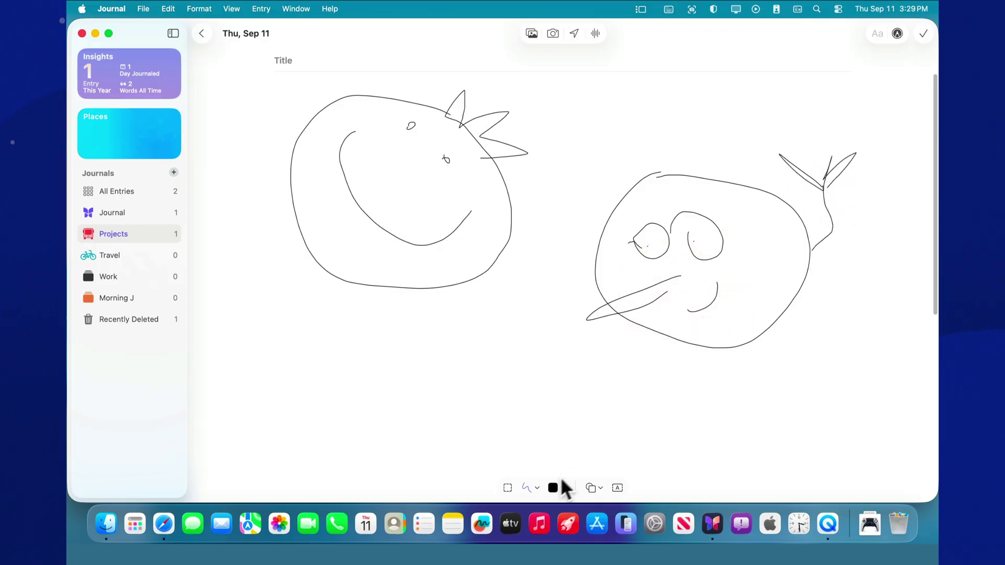
pyautogui.click(511, 488)
pyautogui.moveTo(390, 337); pyautogui.dragTo(525, 386)
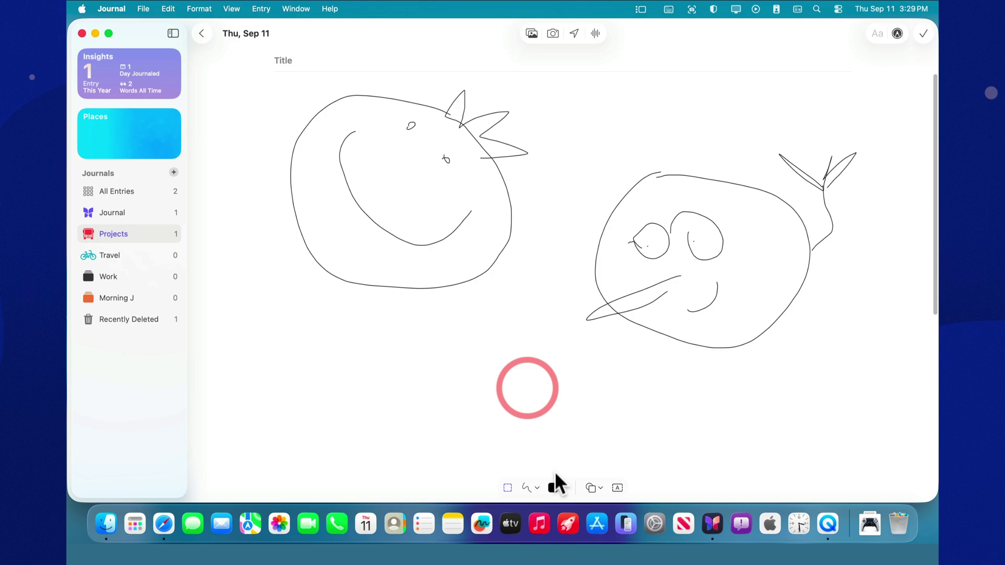
# Draw a thick black curve between the two faces using the heaviest stroke
pyautogui.click(526, 488)
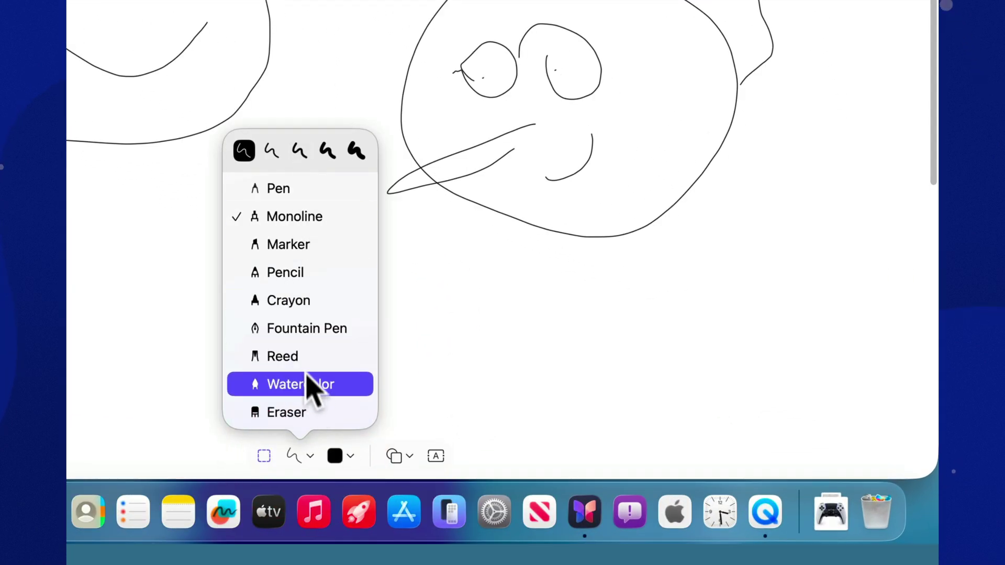
pyautogui.click(356, 150)
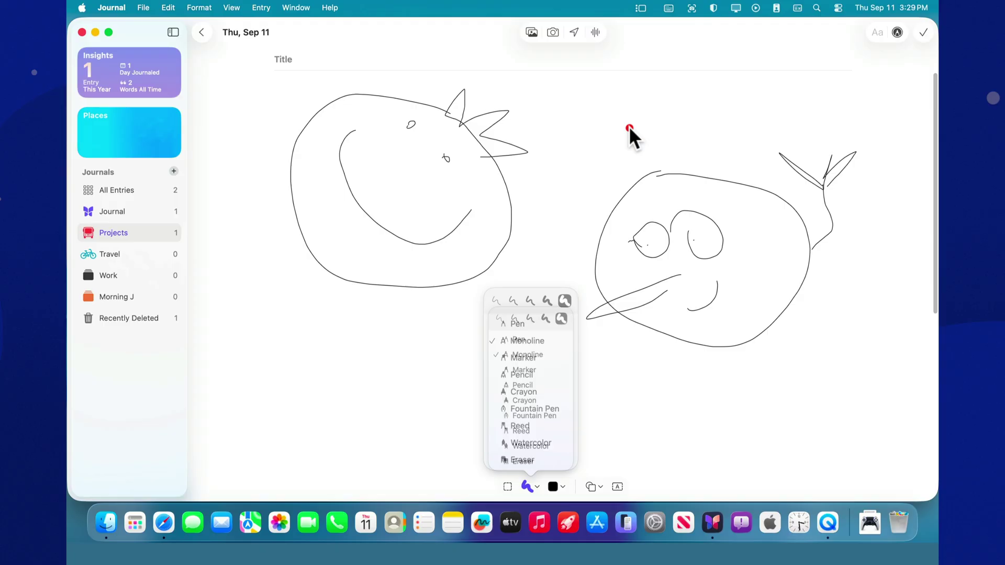
pyautogui.moveTo(613, 141)
pyautogui.mouseDown()
pyautogui.moveTo(556, 227)
pyautogui.moveTo(382, 348)
pyautogui.moveTo(375, 341)
pyautogui.mouseUp()
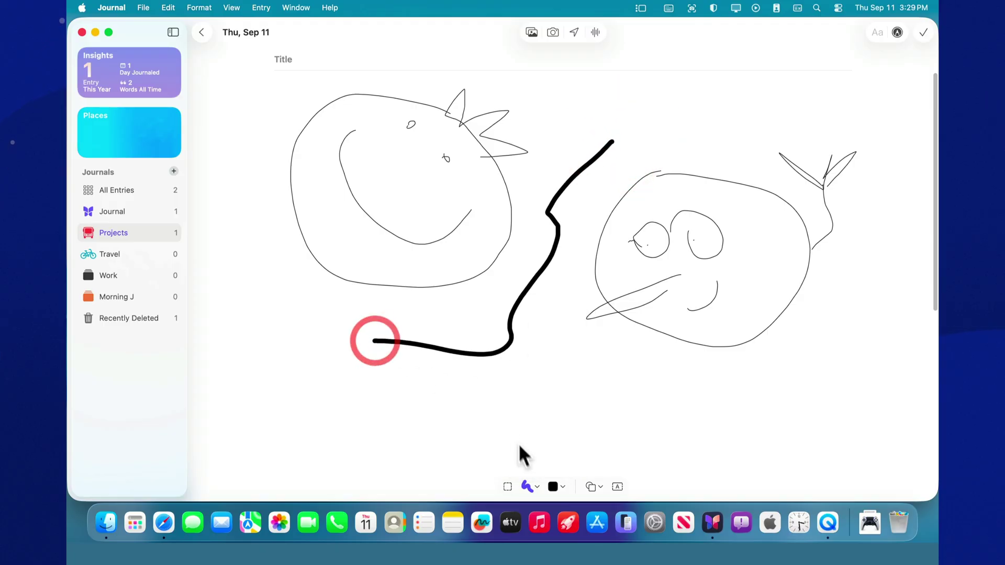
# Outline both faces with a wide orange marker stroke
pyautogui.click(538, 483)
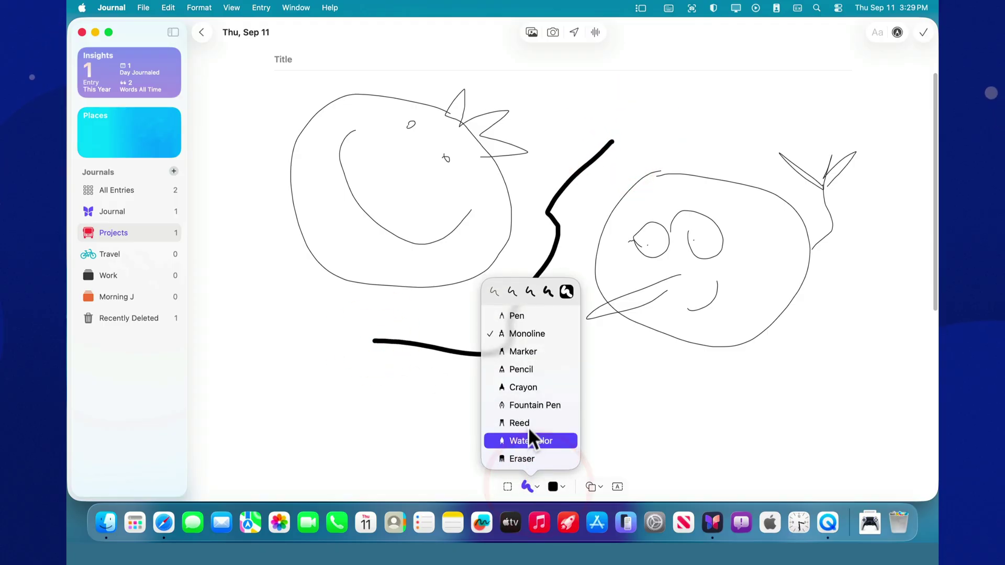
pyautogui.click(526, 353)
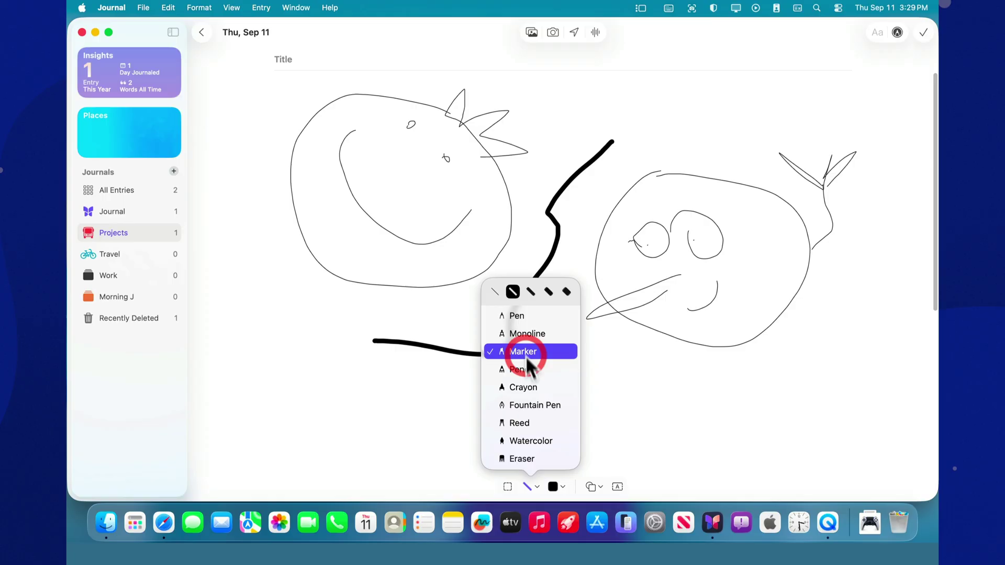
pyautogui.click(557, 481)
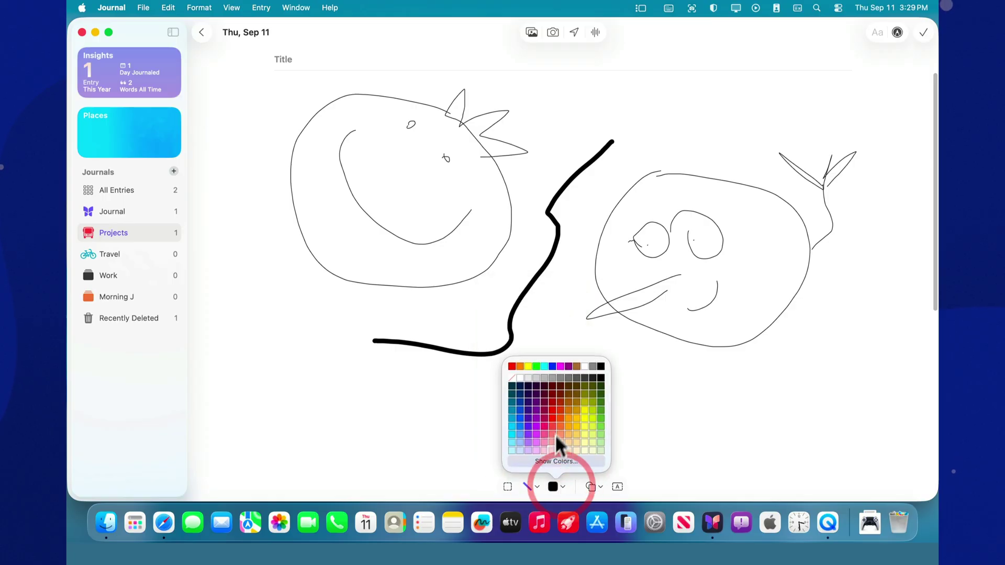
pyautogui.click(580, 414)
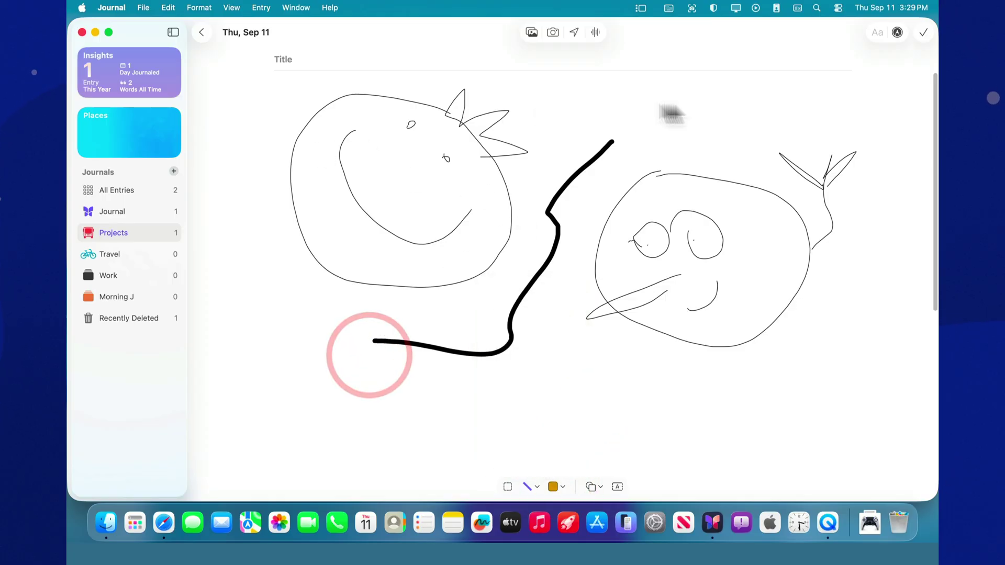
pyautogui.moveTo(811, 101)
pyautogui.mouseDown()
pyautogui.moveTo(426, 78)
pyautogui.moveTo(278, 291)
pyautogui.moveTo(538, 359)
pyautogui.moveTo(794, 386)
pyautogui.moveTo(835, 159)
pyautogui.moveTo(806, 102)
pyautogui.mouseUp()
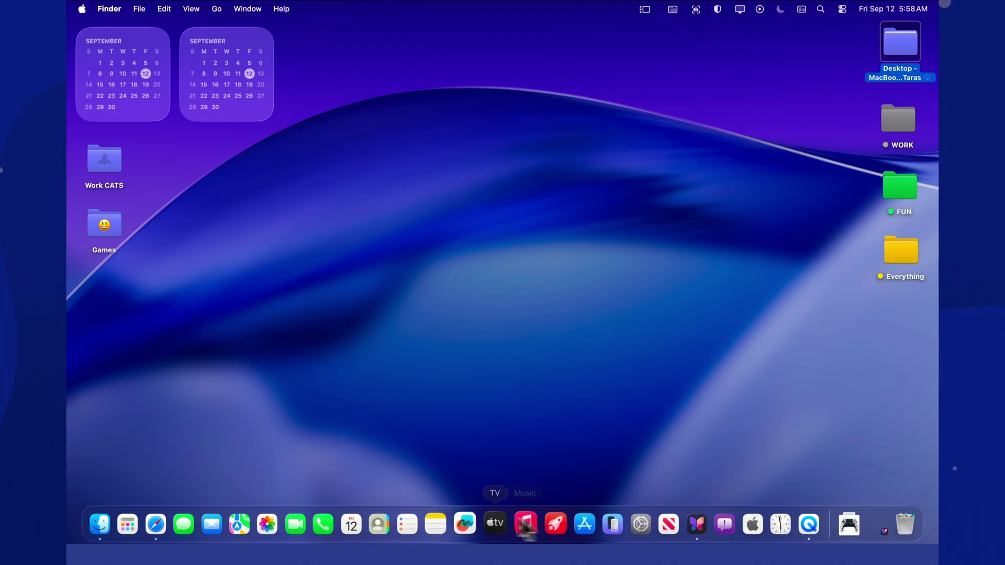
# Restore the window, show All Entries, and search for 12 before clearing the search
pyautogui.click(868, 527)
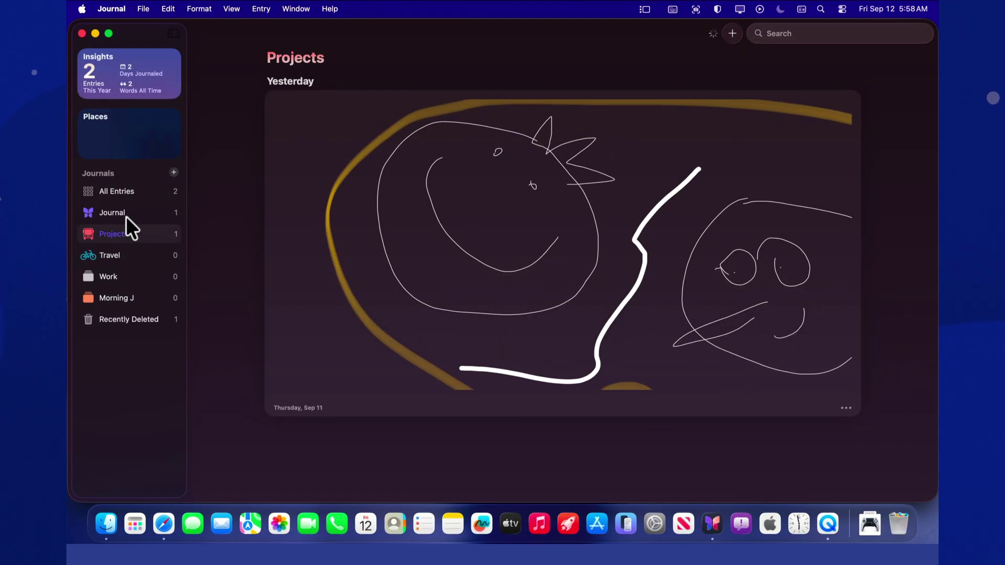
pyautogui.click(119, 211)
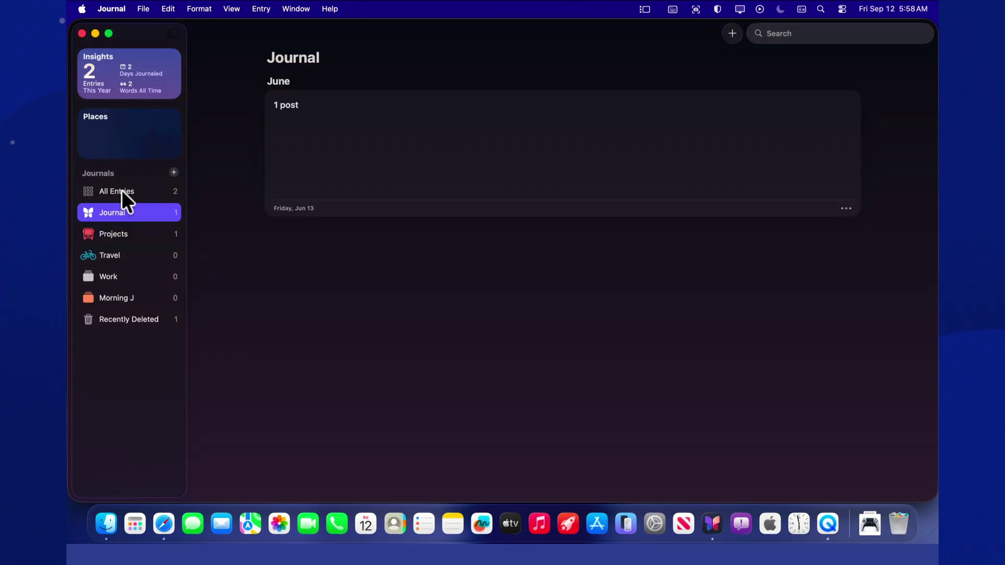
pyautogui.click(122, 190)
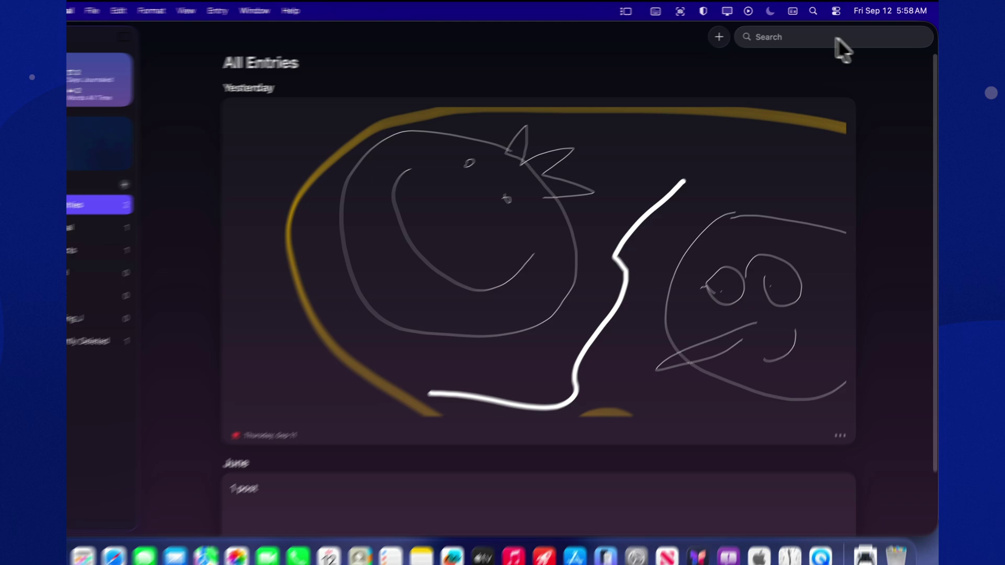
pyautogui.click(830, 36)
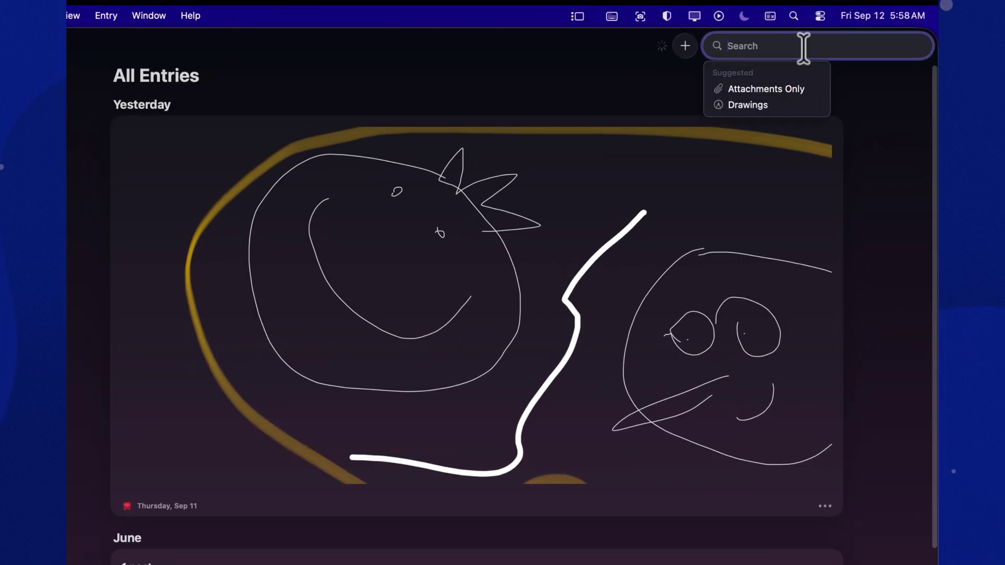
pyautogui.write('12')
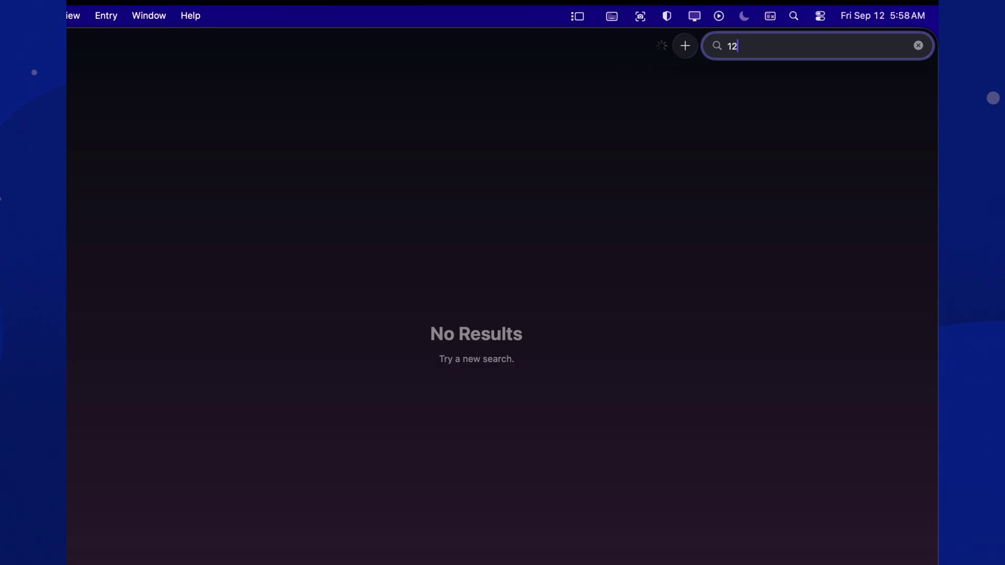
pyautogui.press('BackSpace')
pyautogui.press('BackSpace')
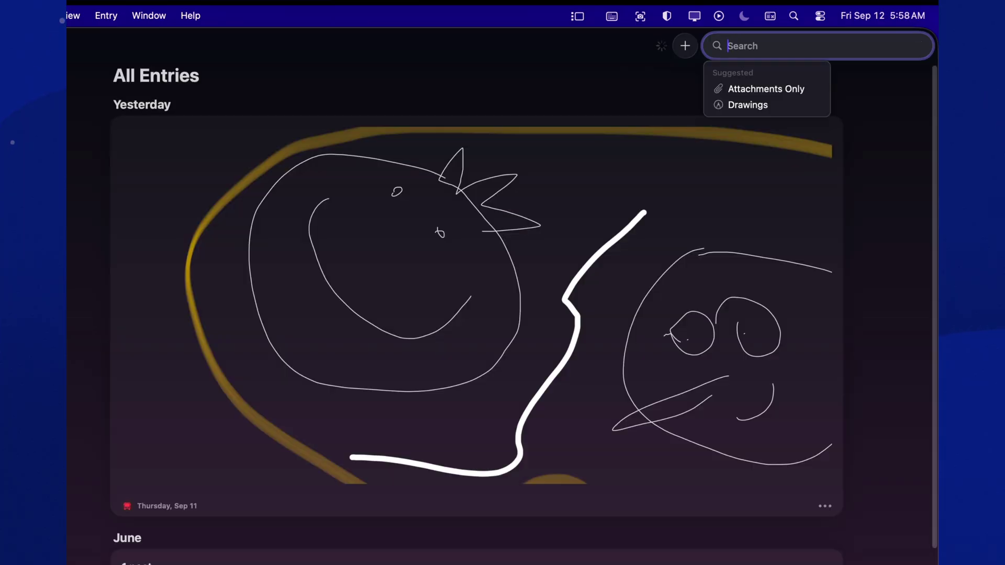
# Open the Sep 11 drawing entry, then the June 13 '1 post' entry
pyautogui.click(561, 275)
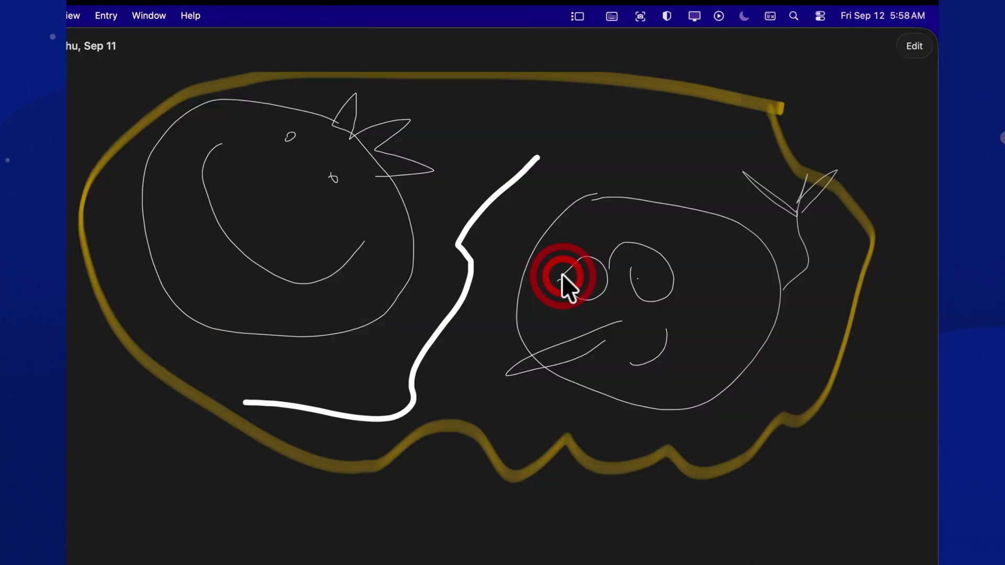
pyautogui.click(257, 554)
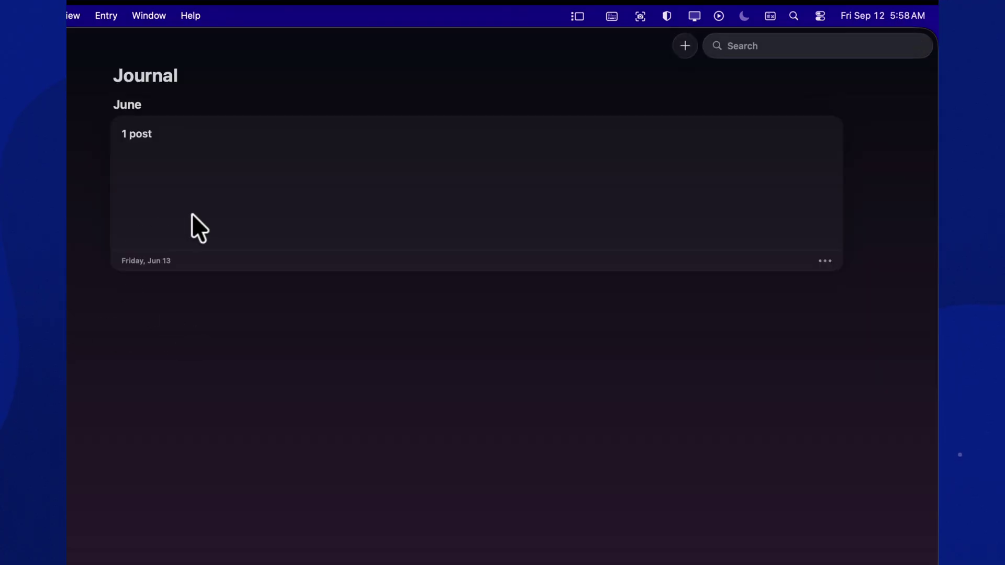
pyautogui.click(192, 216)
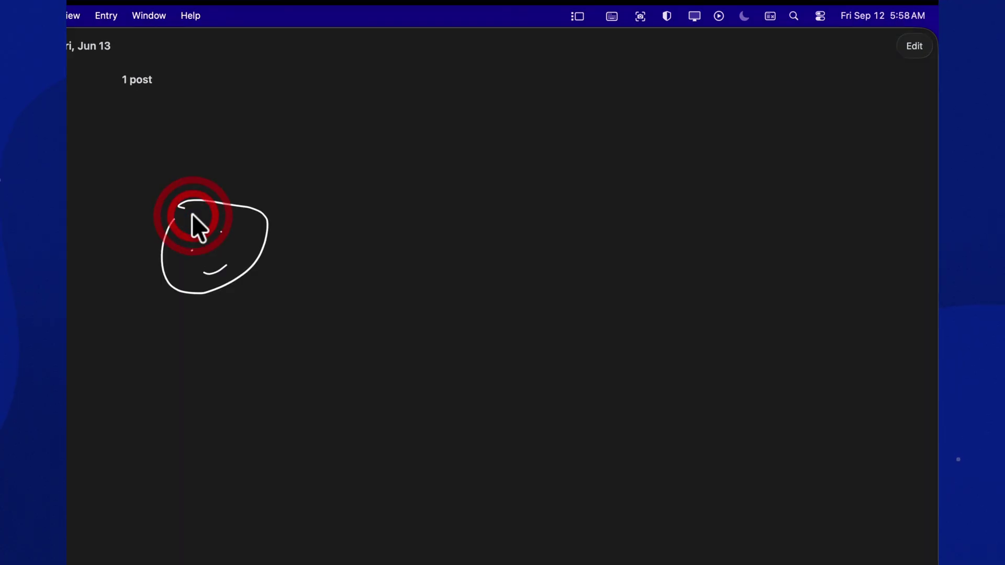
pyautogui.click(227, 348)
pyautogui.doubleClick(190, 152)
# Edit the June 13 entry, expand its sketch into a drawing area, and type ssqsq below it
pyautogui.click(915, 46)
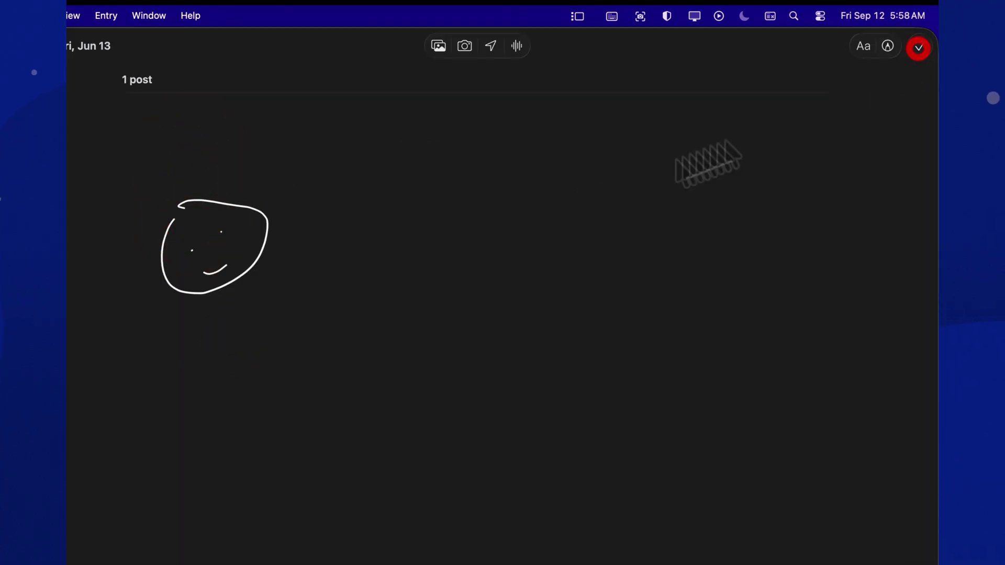
pyautogui.click(316, 135)
pyautogui.click(254, 365)
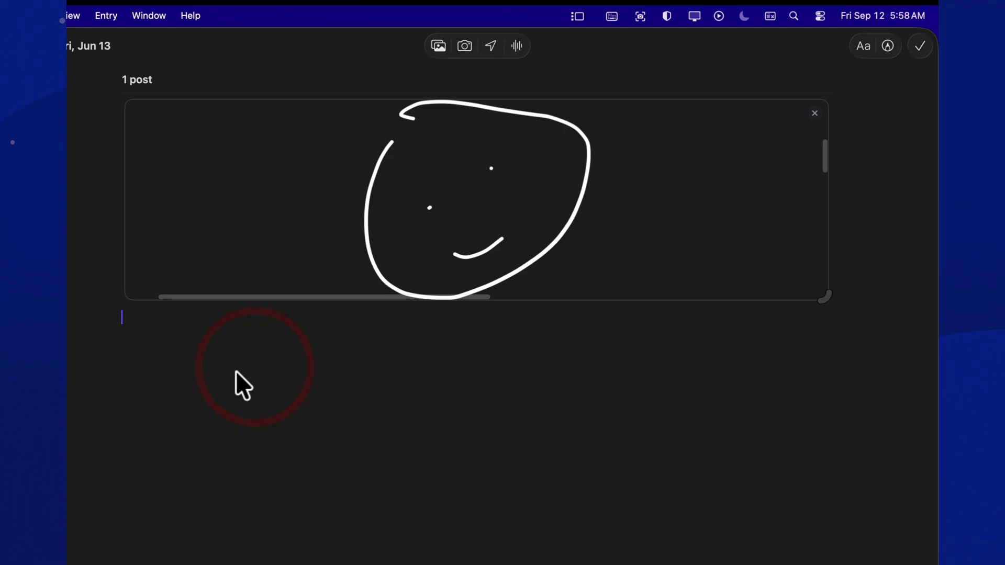
pyautogui.write('ssqsq')
pyautogui.moveTo(216, 367); pyautogui.dragTo(81, 320)
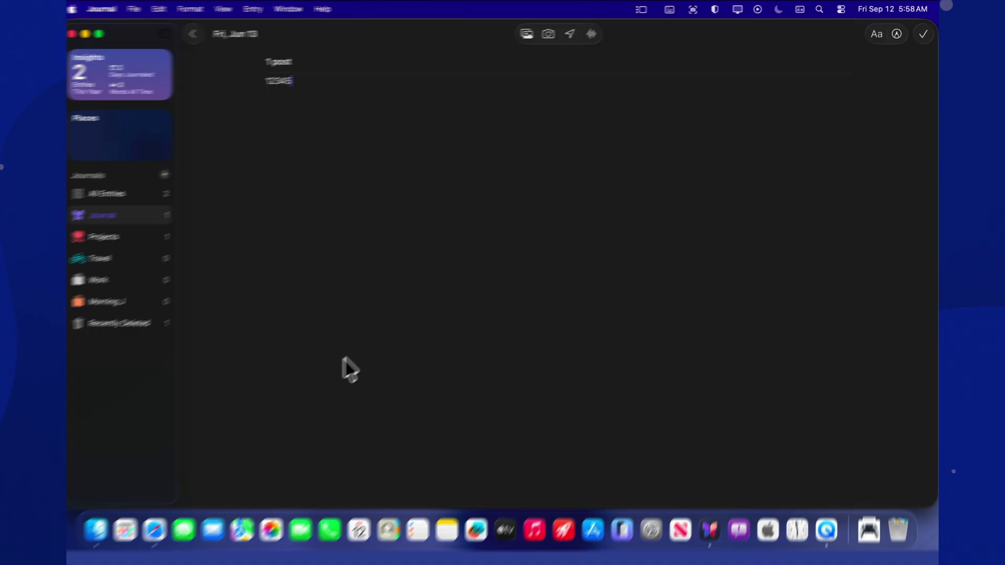
# Finish the June 13 entry as 12345, then search All Entries for 123
pyautogui.click(218, 439)
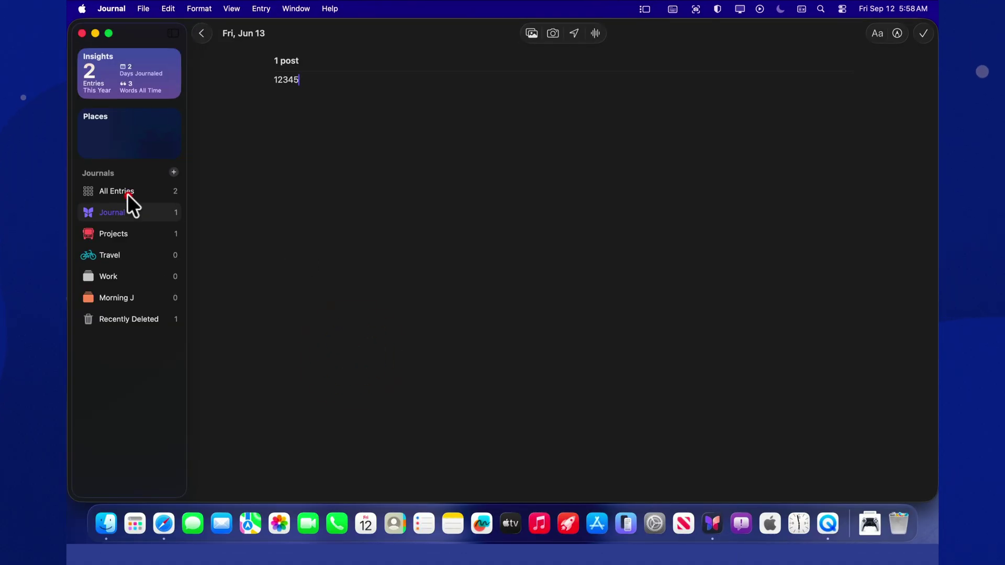
pyautogui.click(127, 193)
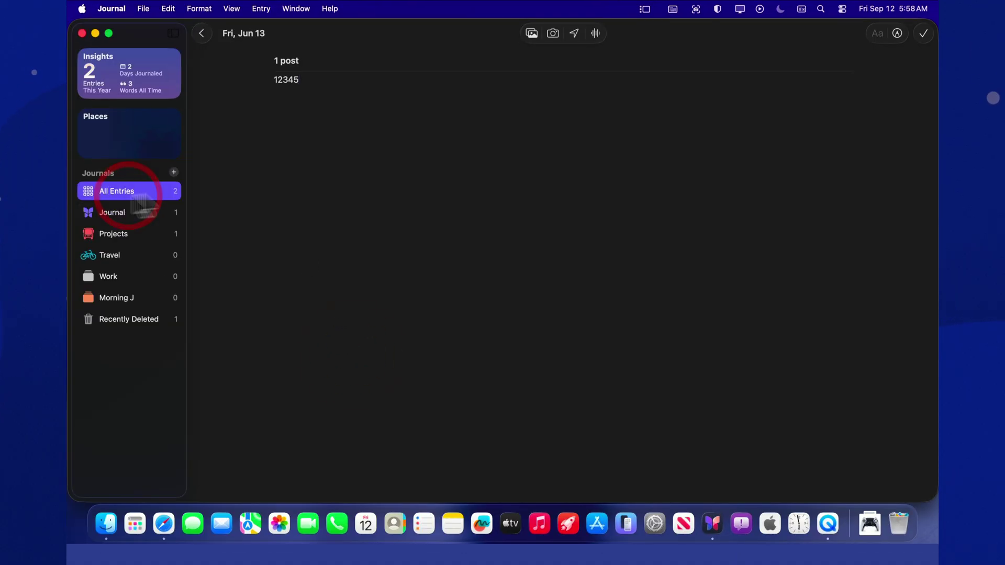
pyautogui.click(803, 33)
pyautogui.write('123')
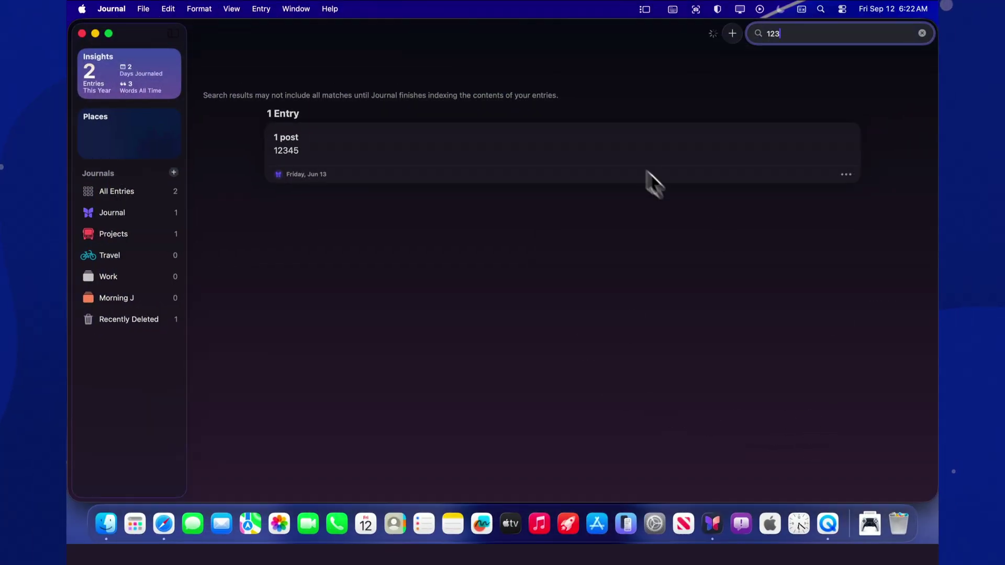
# Delete the June 13 '1 post' entry found by the search
pyautogui.click(637, 155)
pyautogui.rightClick(611, 152)
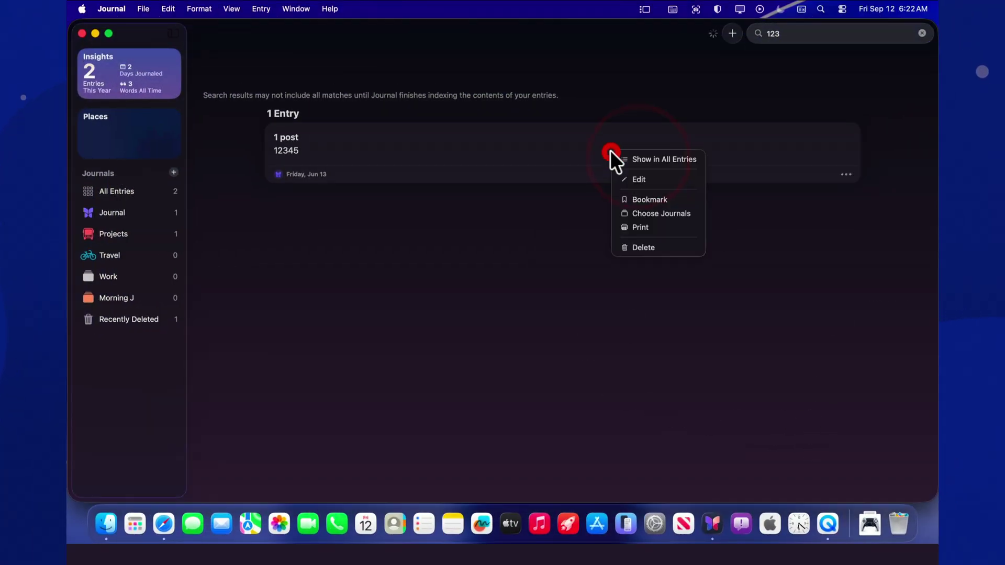
pyautogui.click(641, 244)
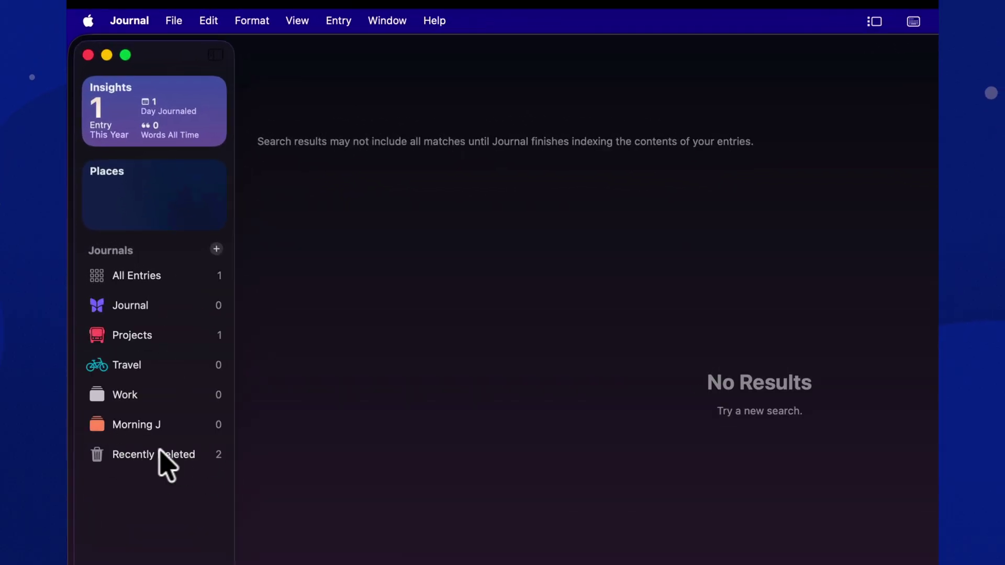
# Recover the '1 post' entry from Recently Deleted and return to All Entries
pyautogui.click(159, 453)
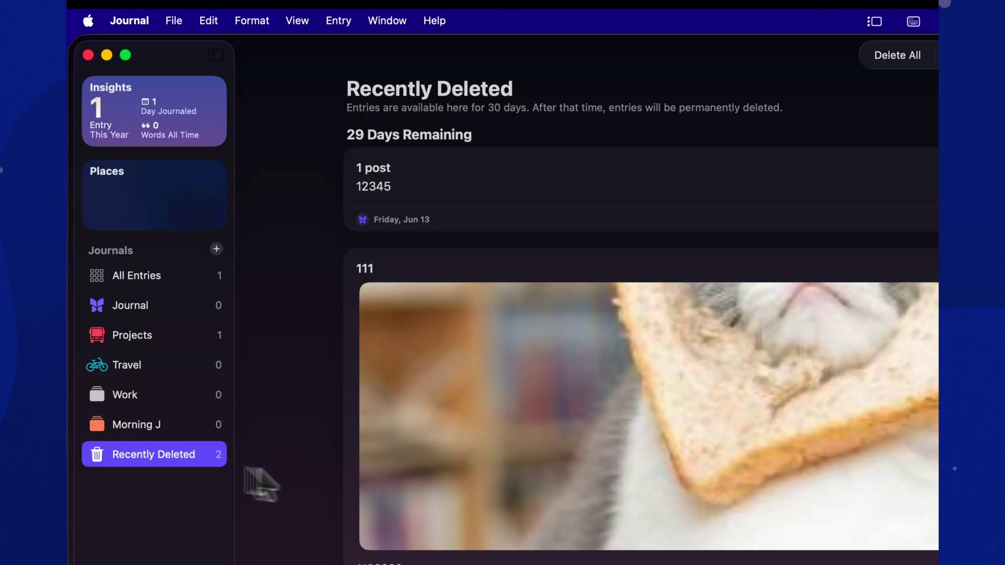
pyautogui.click(490, 184)
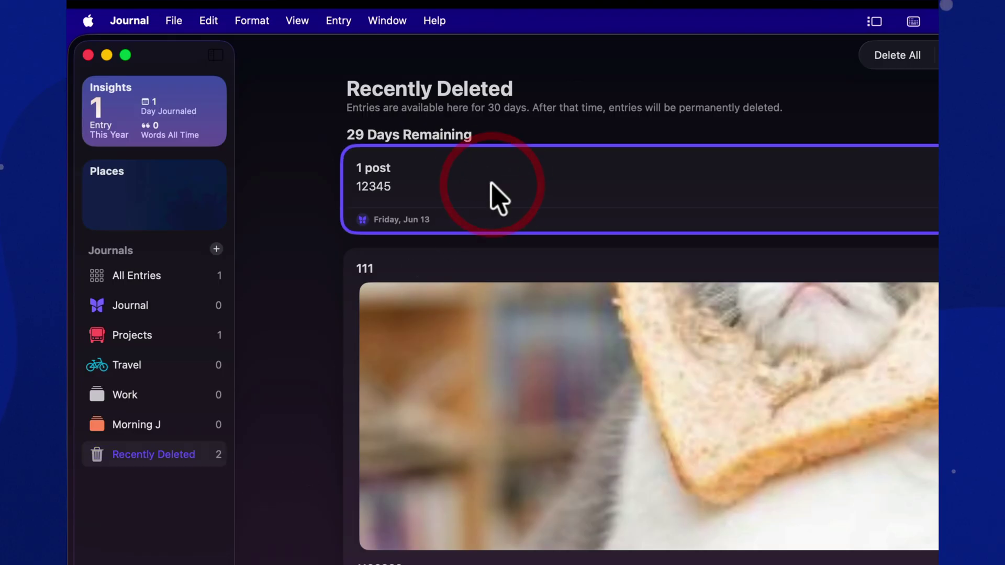
pyautogui.rightClick(490, 184)
pyautogui.click(536, 194)
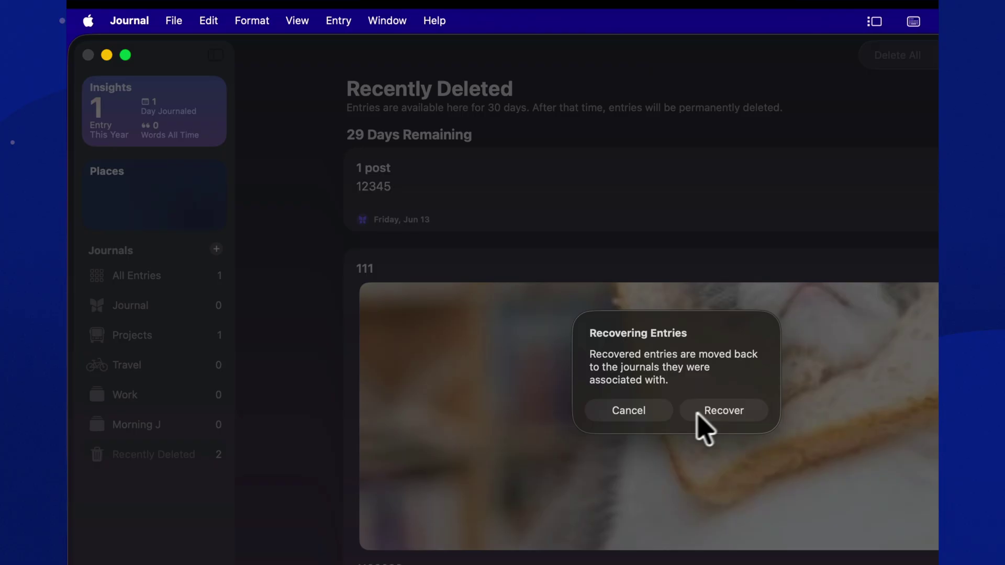
pyautogui.click(719, 411)
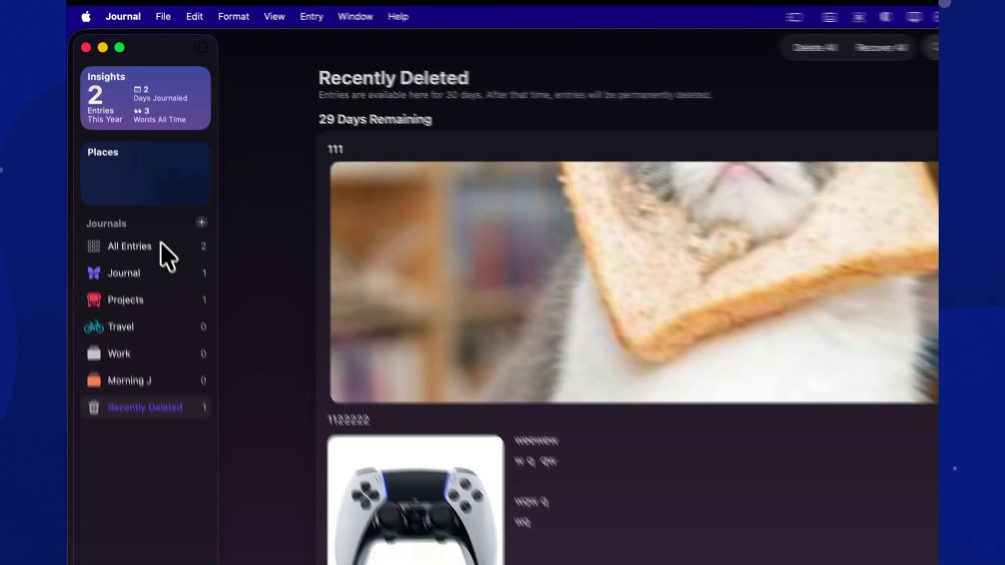
pyautogui.click(170, 274)
pyautogui.scroll(-1, 396, 315)
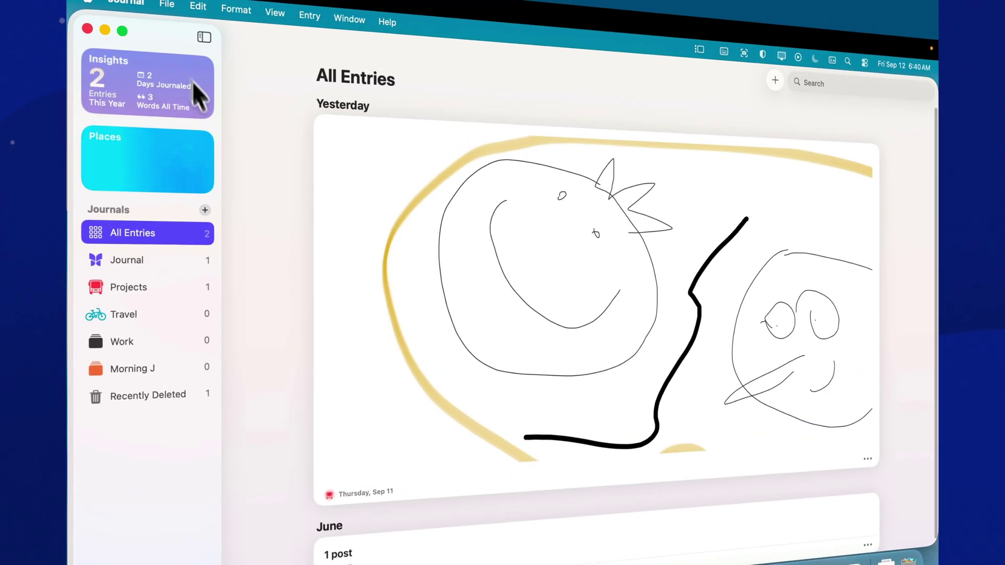
# On the Insights page, set the Streaks card's streak type to Daily Journaling
pyautogui.click(133, 85)
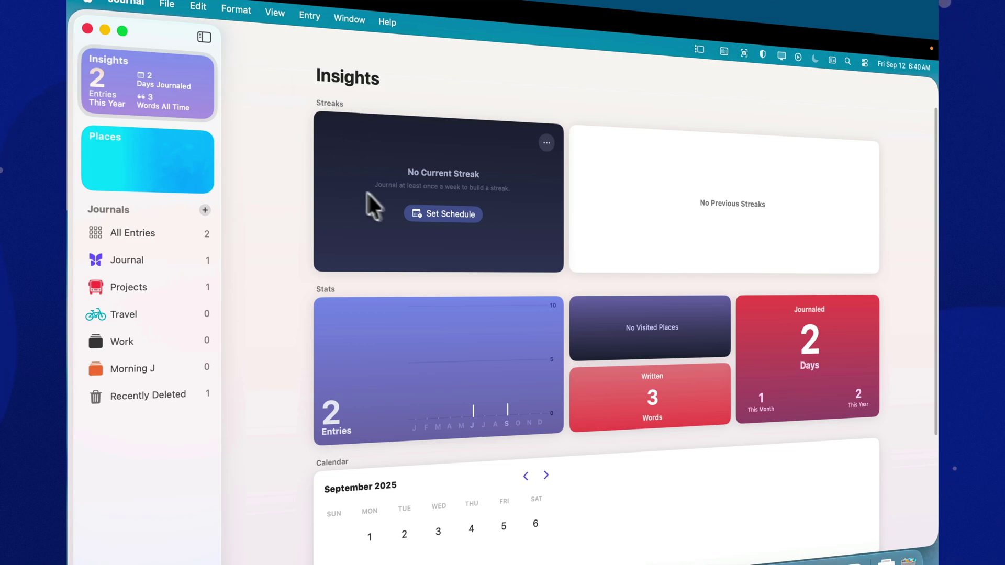
pyautogui.click(546, 142)
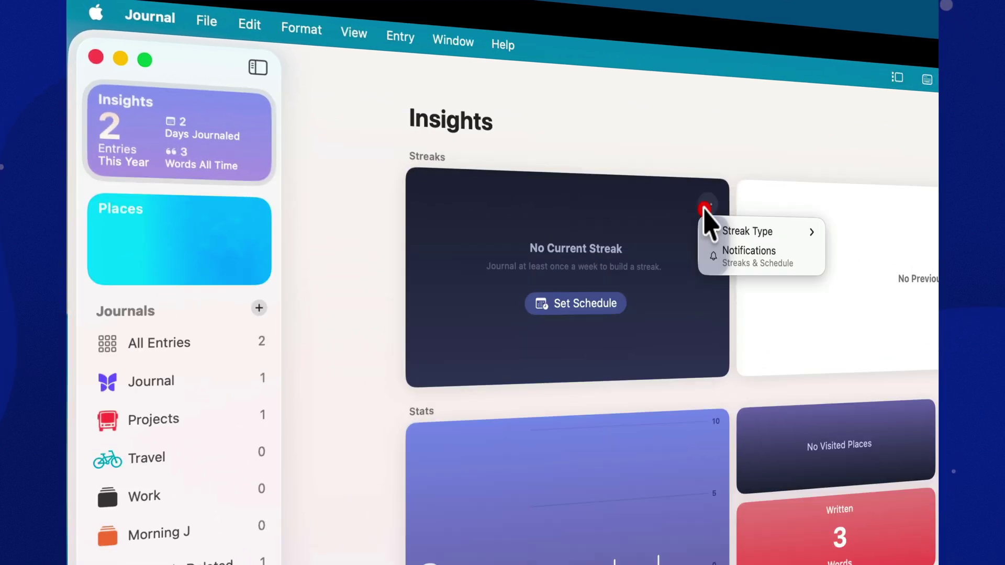
pyautogui.moveTo(764, 235)
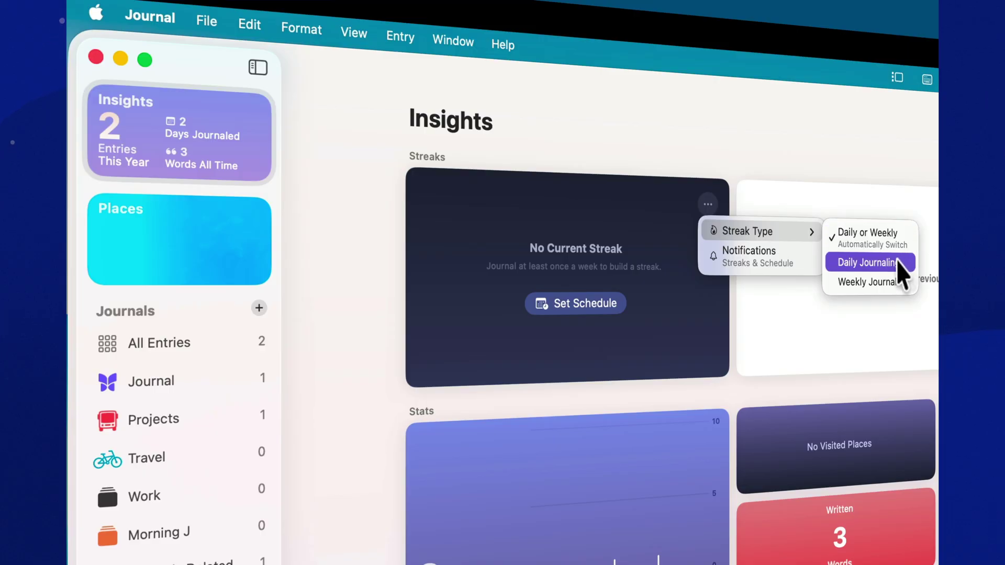
pyautogui.click(869, 262)
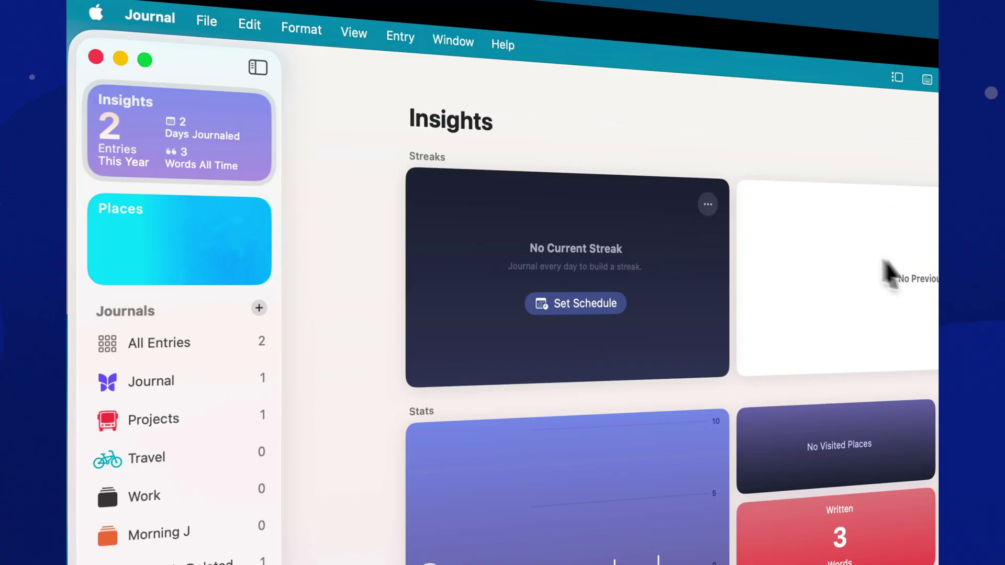
# Check the journaling schedule, general settings and streak notification settings
pyautogui.click(592, 304)
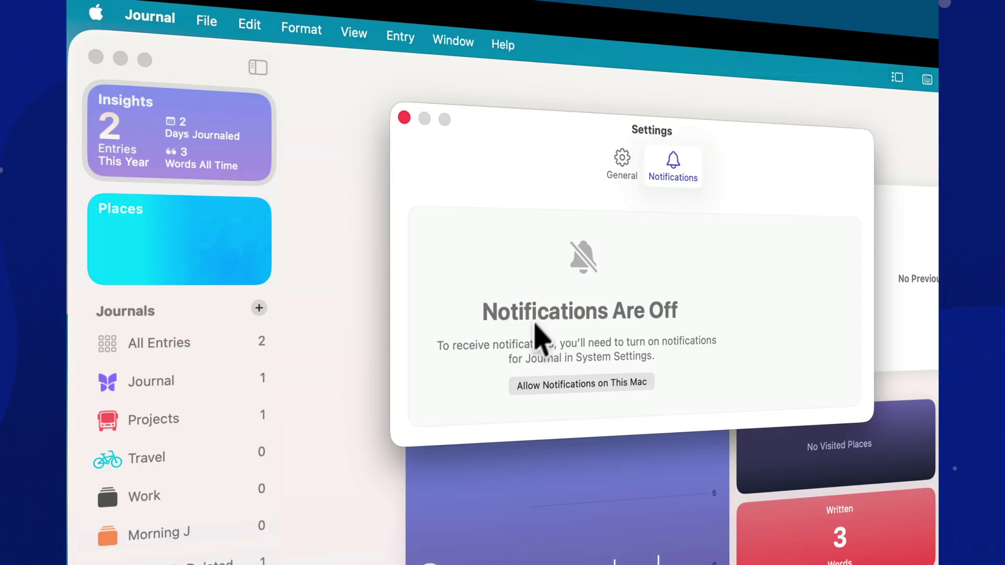
pyautogui.click(619, 165)
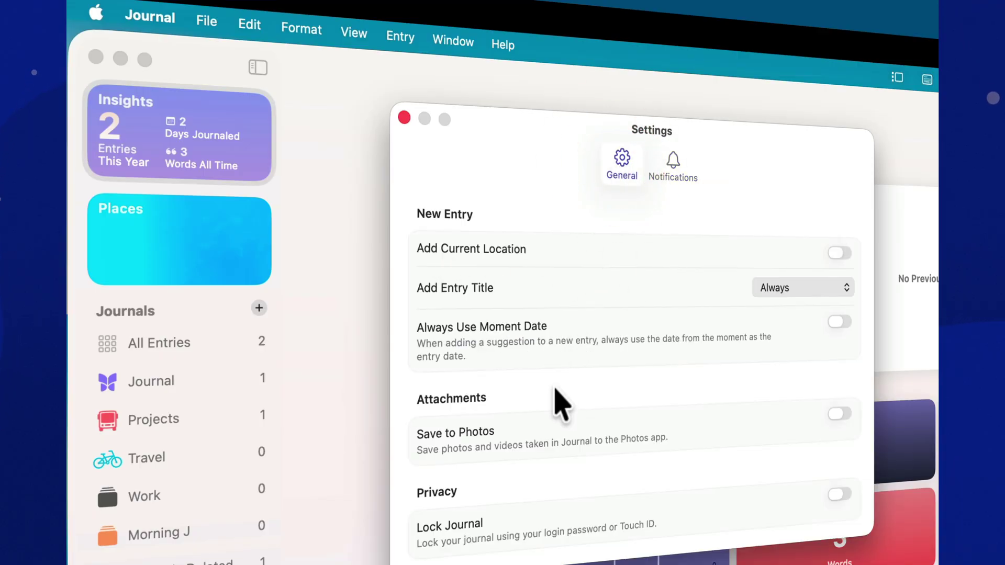
pyautogui.click(404, 117)
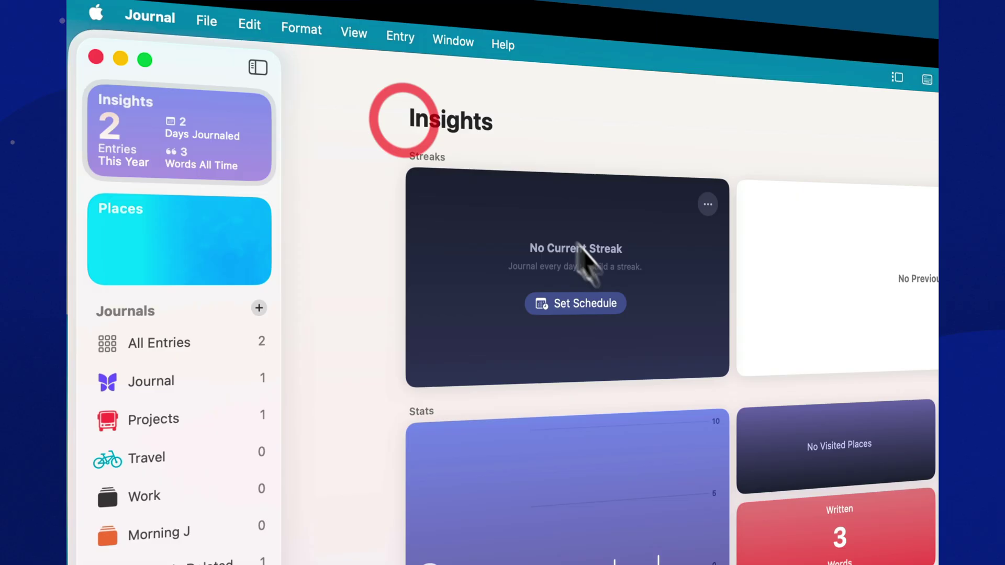
pyautogui.click(707, 205)
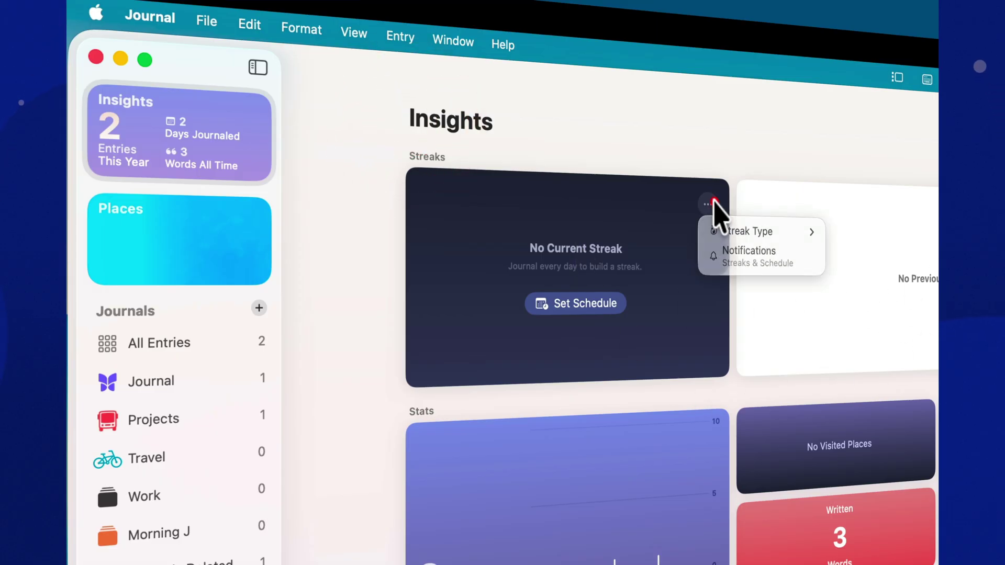
pyautogui.click(752, 268)
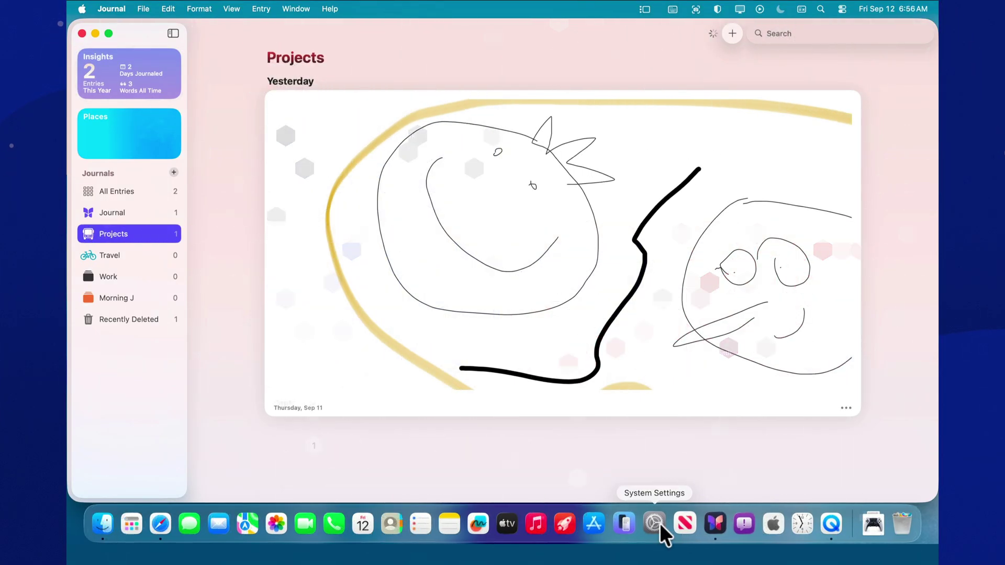
# Confirm Journal appears in System Settings' Apple Account iCloud apps list, then close it
pyautogui.click(660, 523)
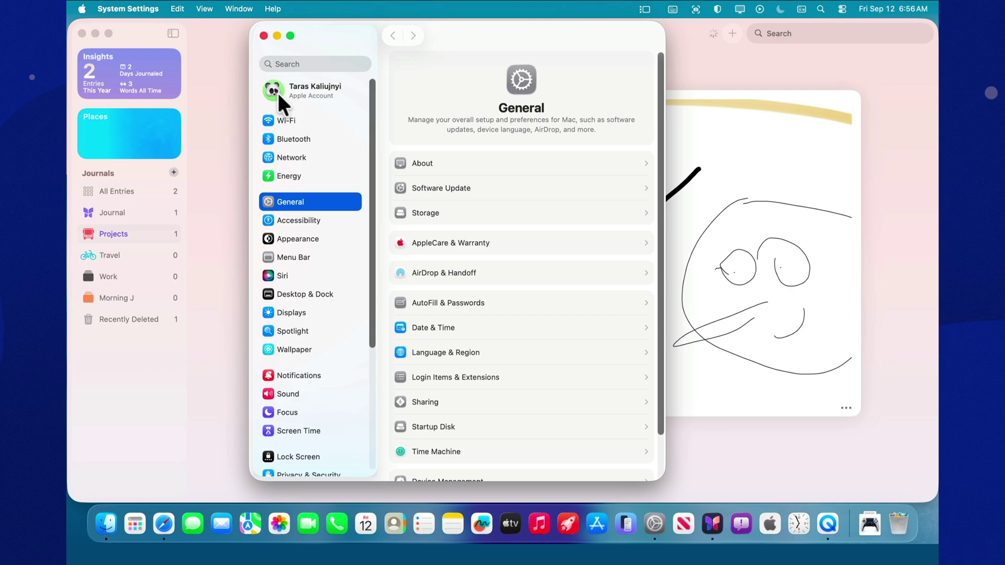
pyautogui.click(277, 91)
pyautogui.click(440, 250)
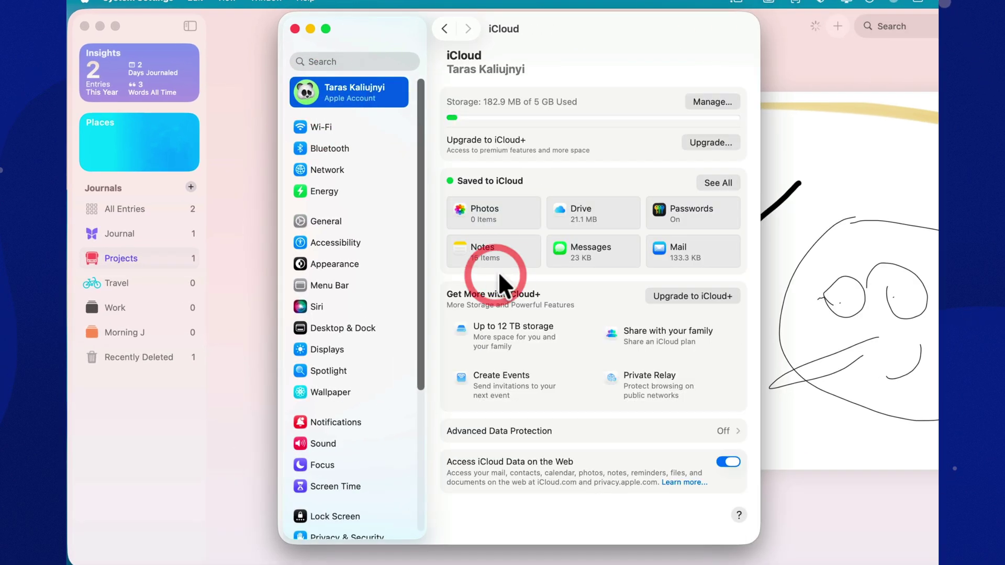
pyautogui.click(718, 182)
pyautogui.moveTo(671, 198); pyautogui.dragTo(676, 376)
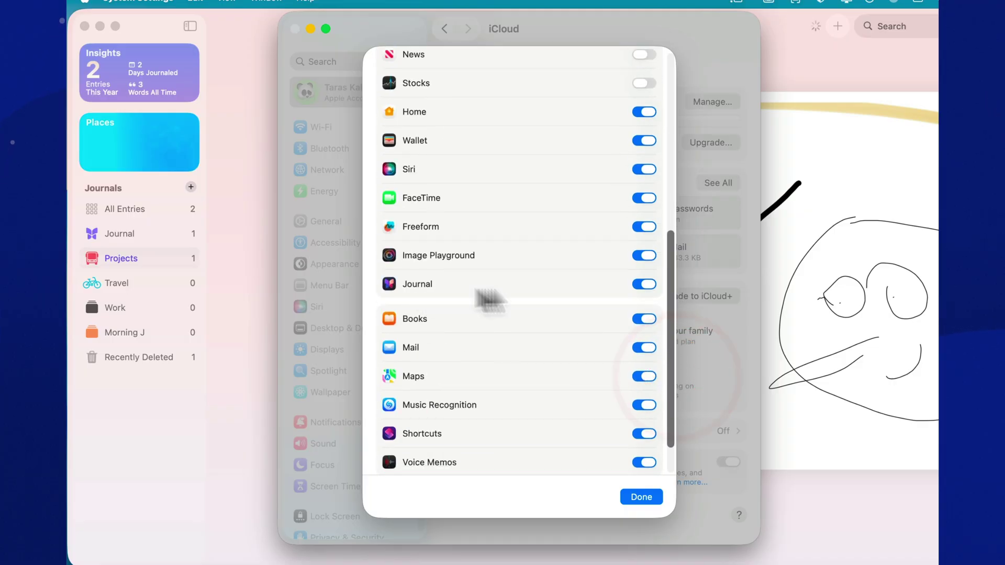
pyautogui.click(641, 497)
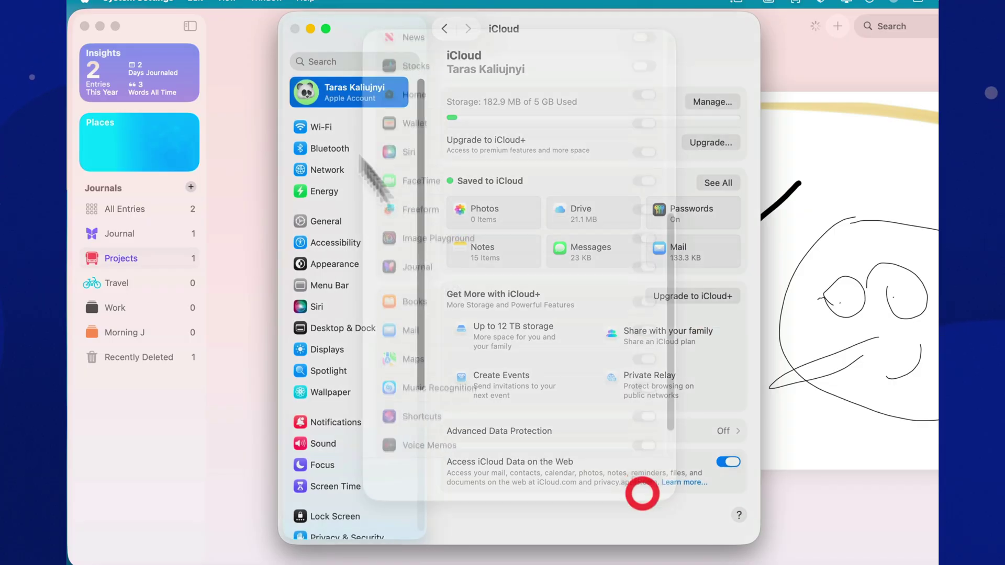
# Turn on Lock Journal in Journal Settings, requiring the password After 1 minute
pyautogui.click(295, 29)
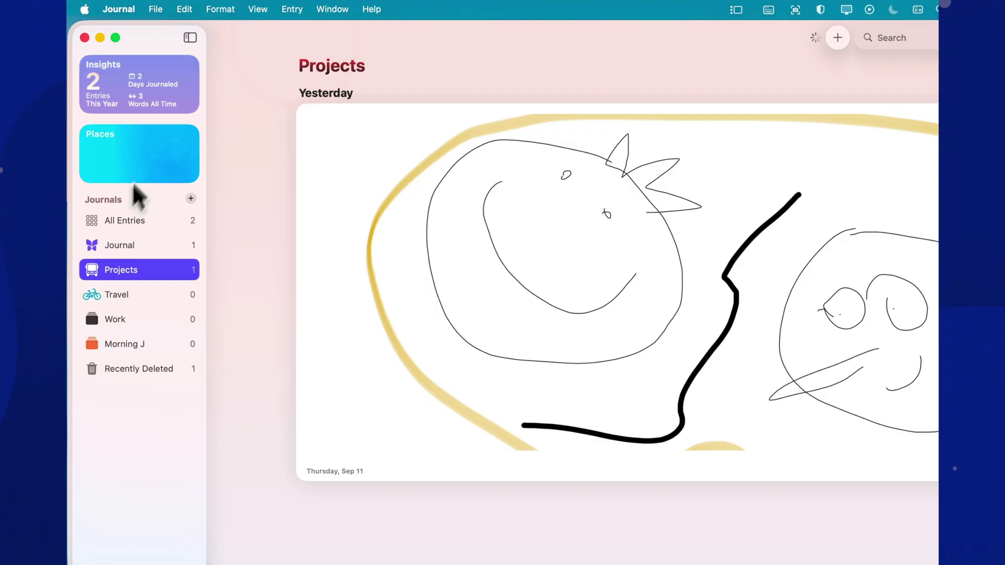
pyautogui.click(125, 7)
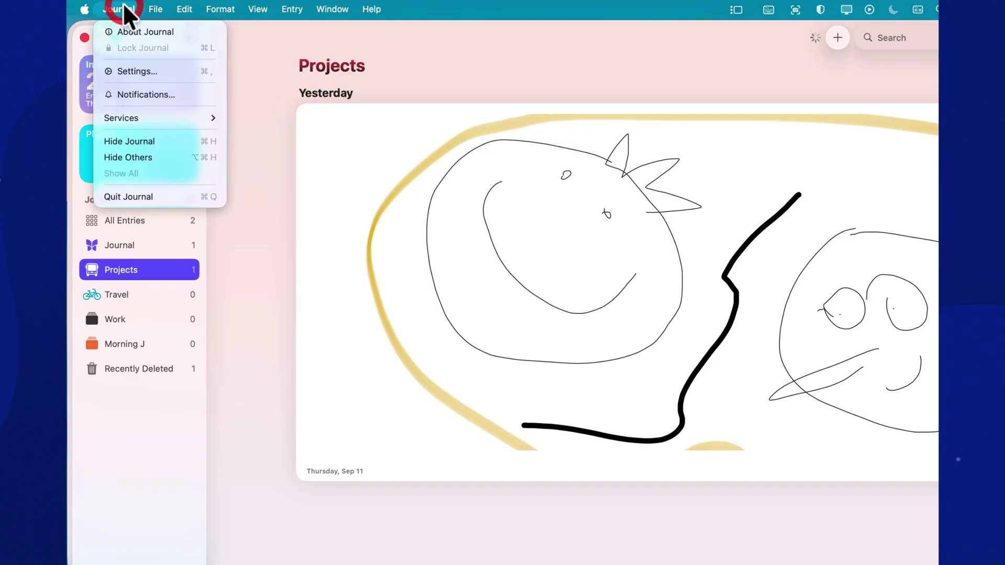
pyautogui.click(134, 73)
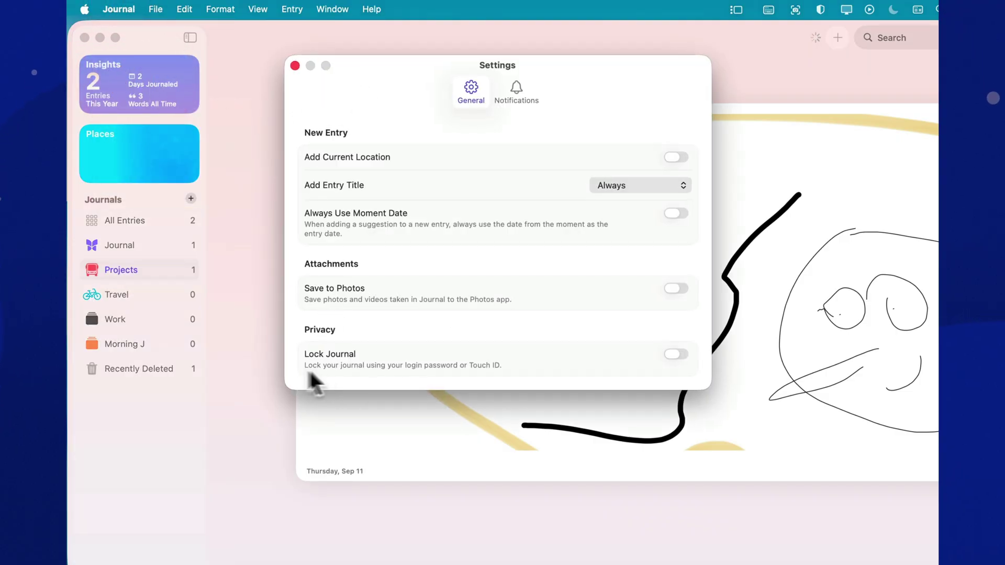
pyautogui.click(674, 355)
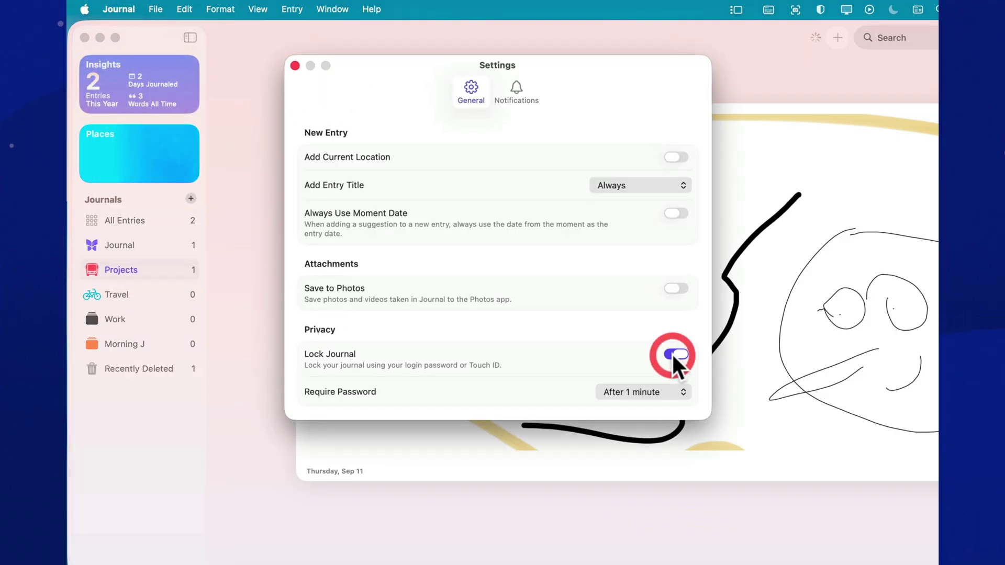
pyautogui.click(654, 391)
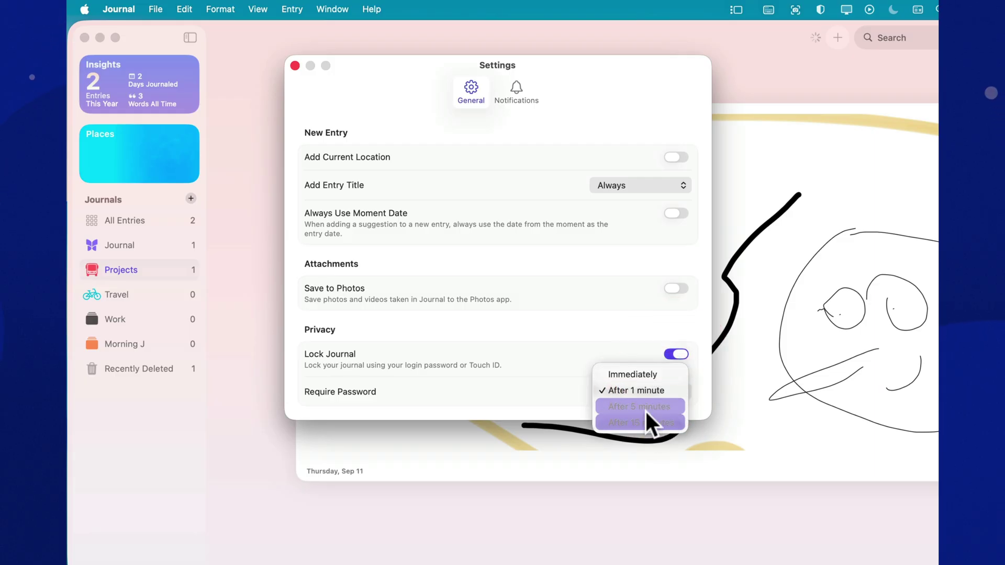
pyautogui.click(636, 346)
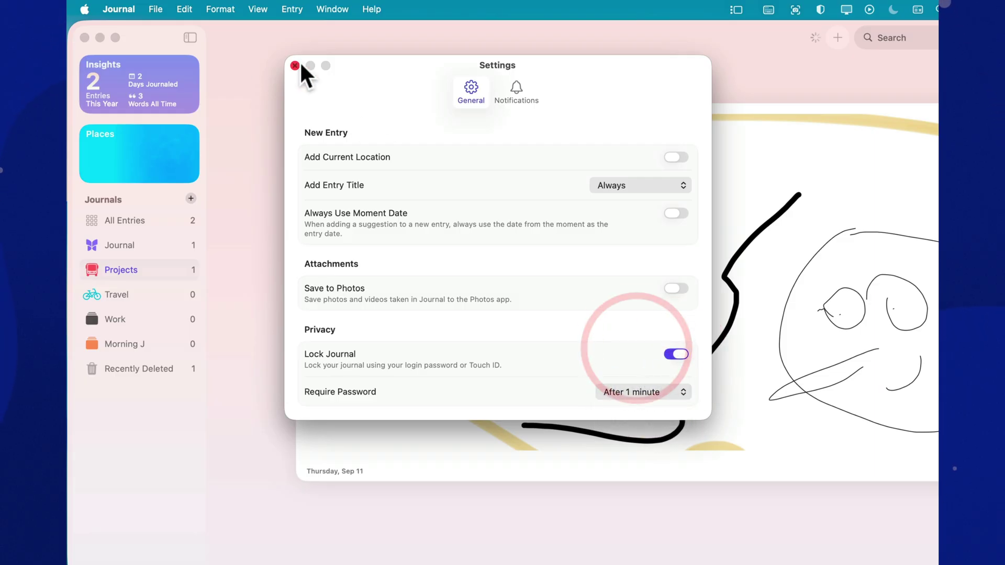
pyautogui.click(295, 65)
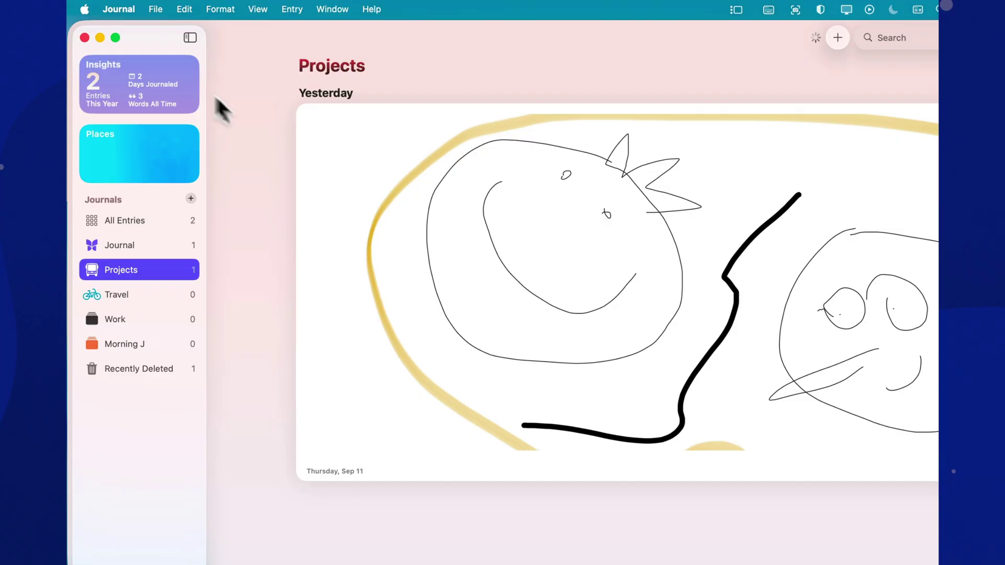
pyautogui.click(131, 10)
# Lock the journal via the Journal menu, unlock it, and show All Entries
pyautogui.click(128, 43)
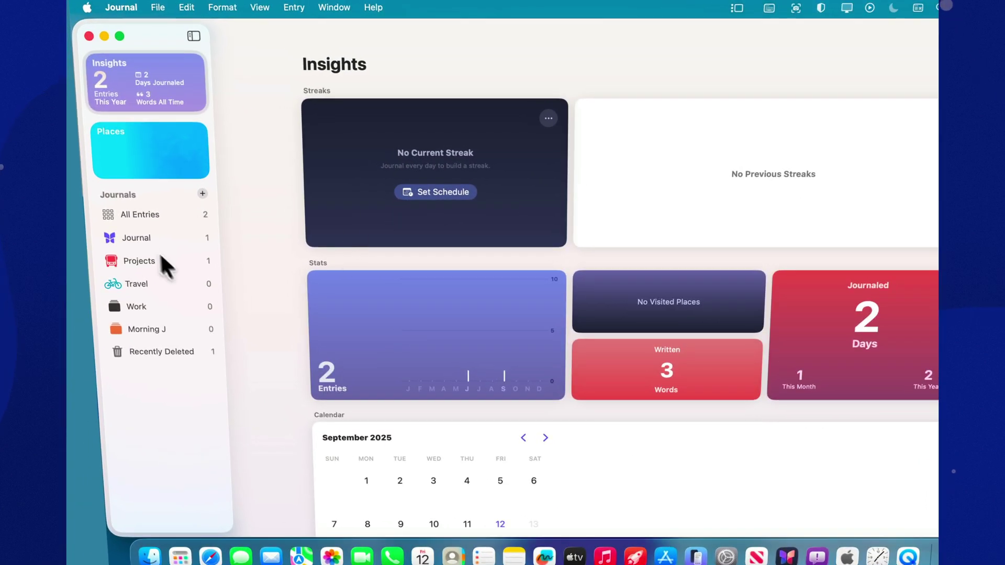
pyautogui.click(146, 212)
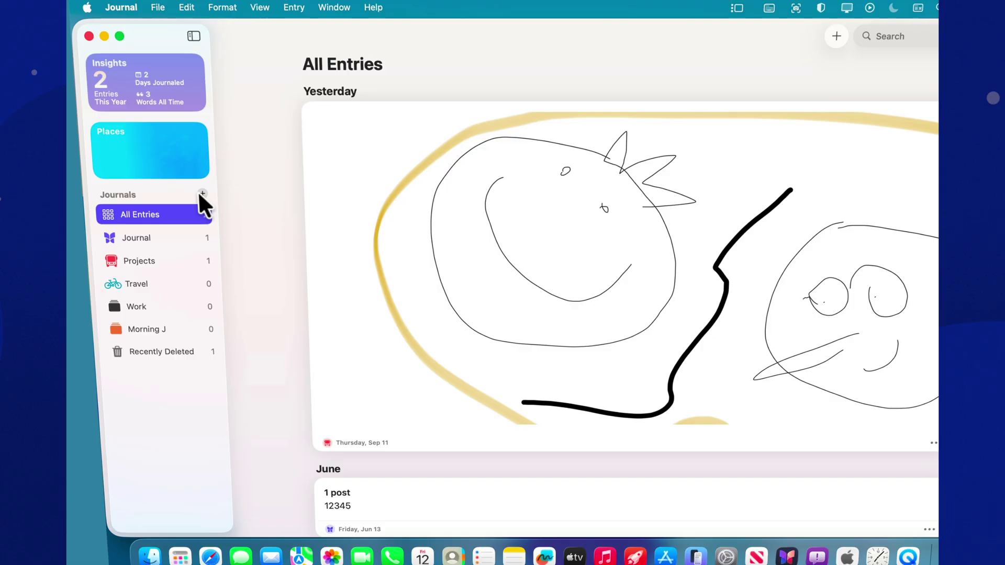
# Create a new blank entry dated Fri, Sep 12 and open the Entry menu
pyautogui.click(836, 35)
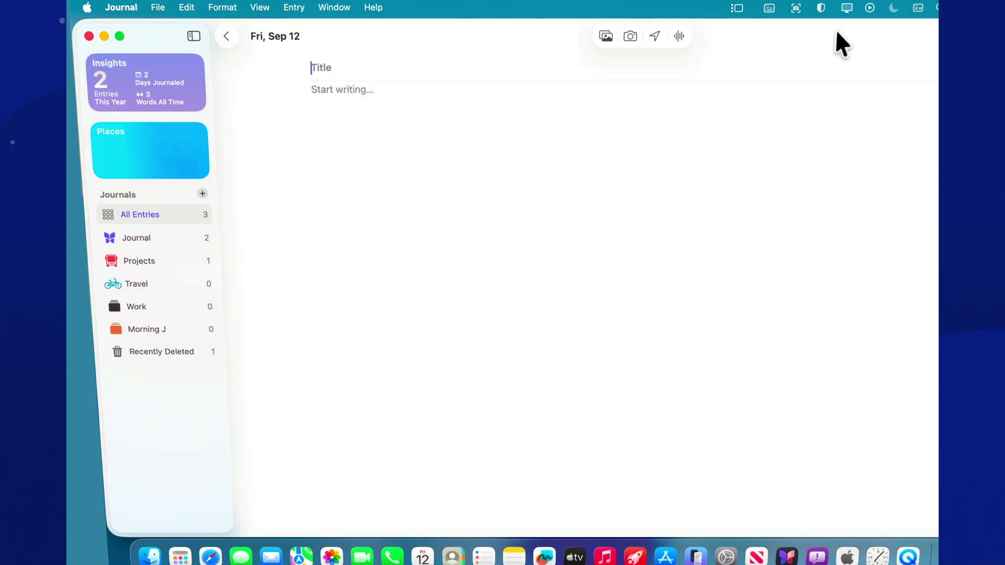
pyautogui.click(294, 9)
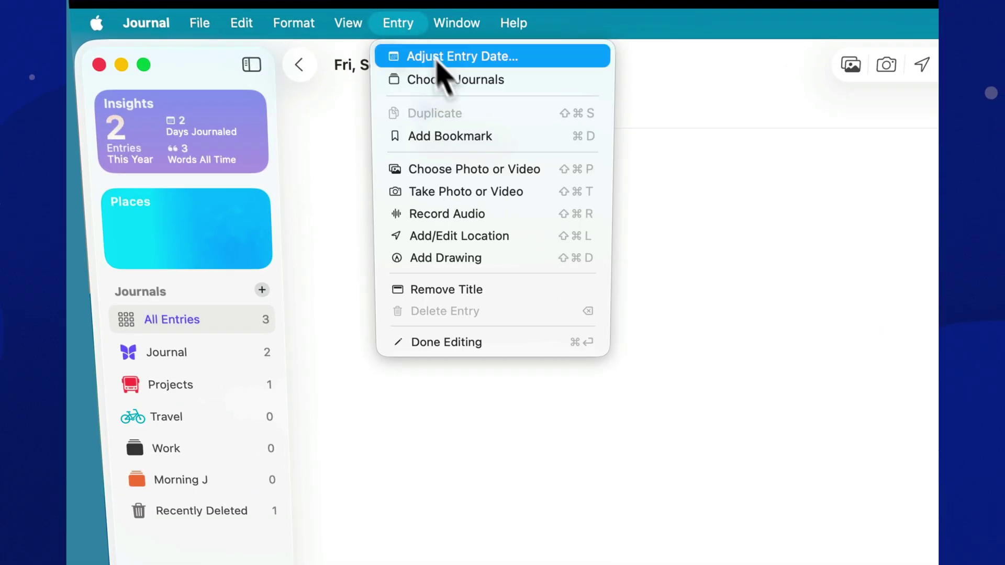